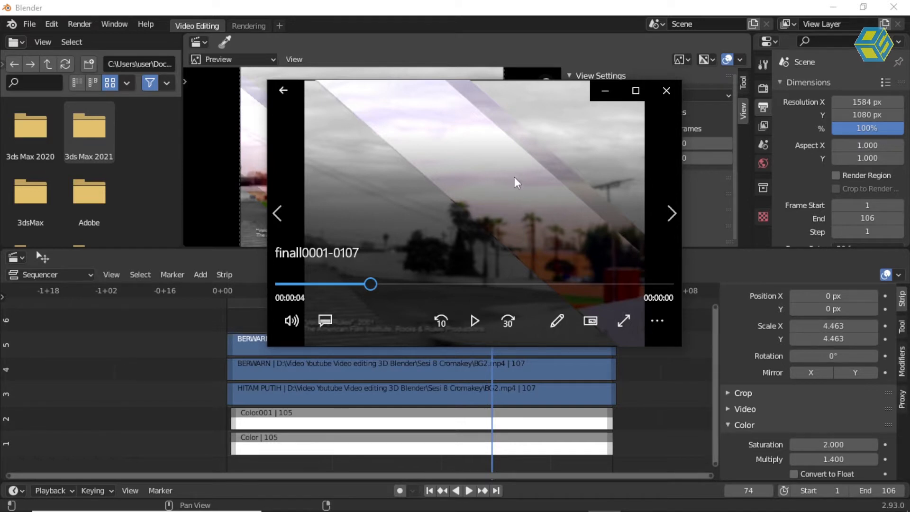
# Step: Play back the finished diagonal-stripe sequence from frame 23 to review the effect
pyautogui.click(581, 40)
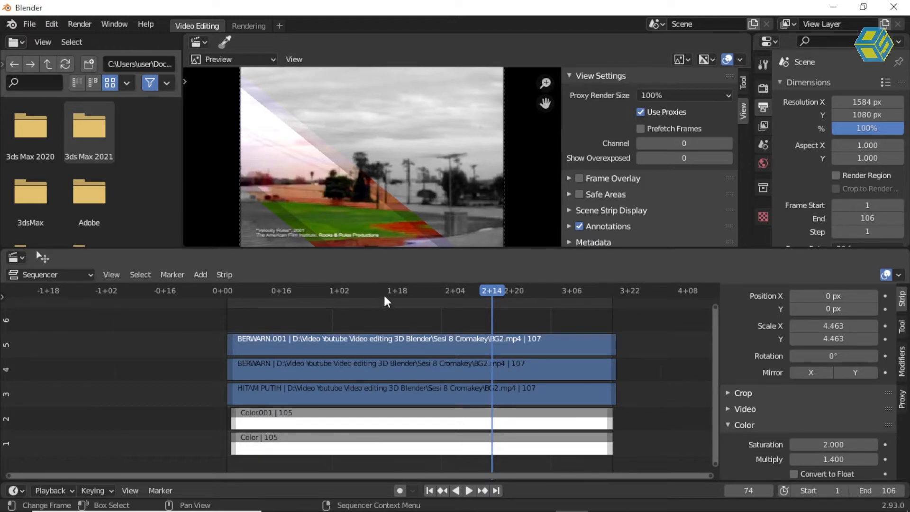
pyautogui.click(308, 302)
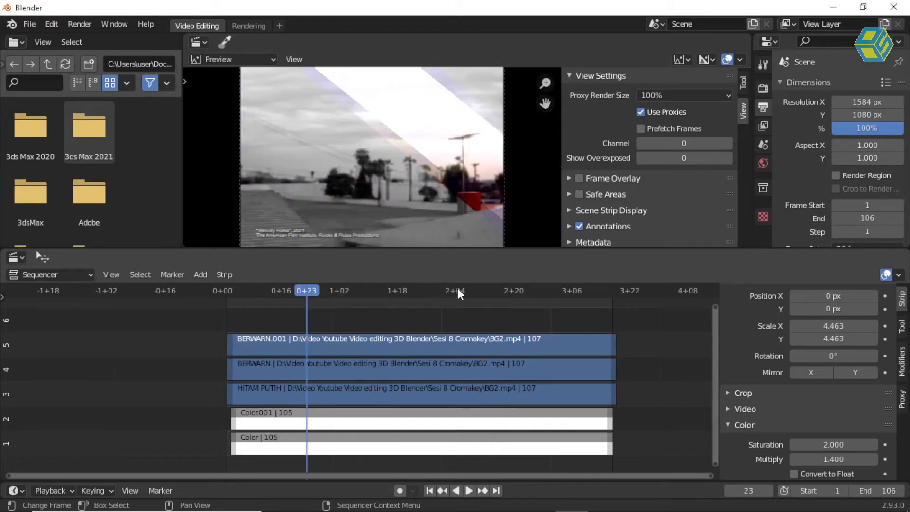
pyautogui.press('space')
pyautogui.press('space')
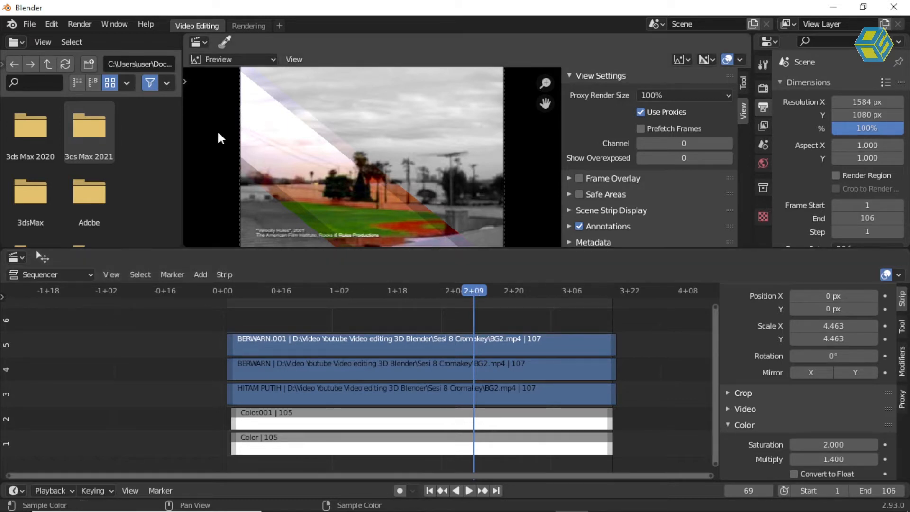
# Step: Create a new Video Editing project, discarding the unsaved changes to the current one
pyautogui.click(30, 25)
pyautogui.moveTo(54, 42)
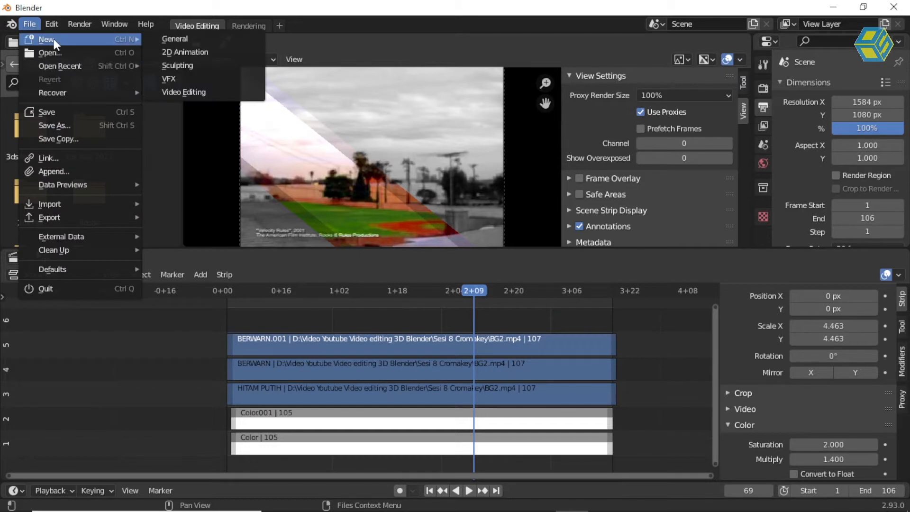
pyautogui.click(195, 90)
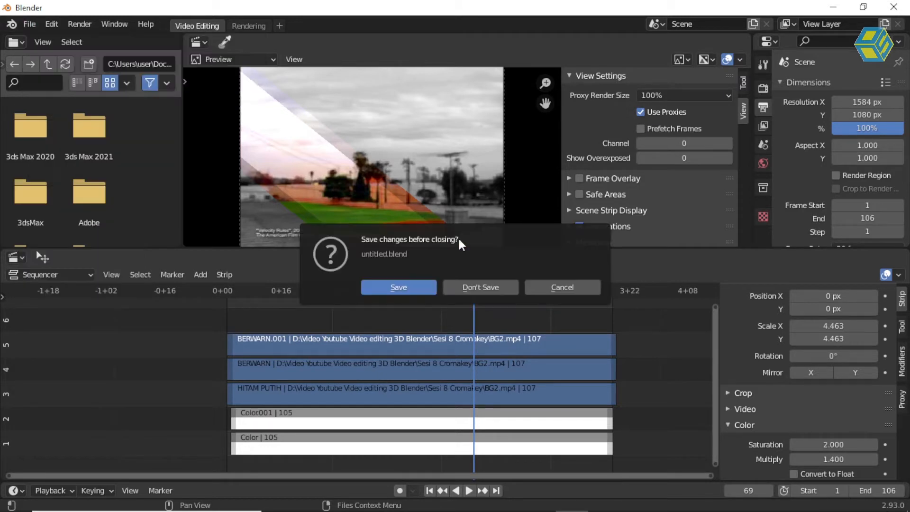
pyautogui.click(478, 287)
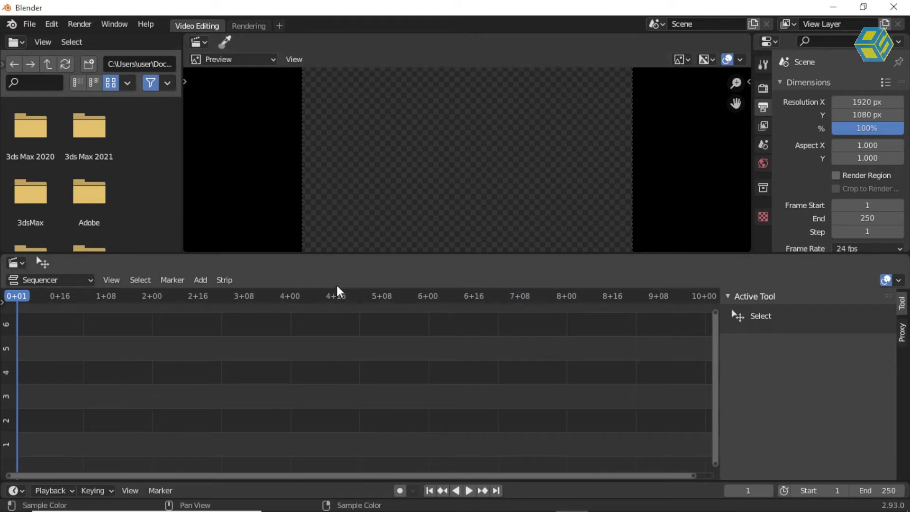
# Step: Add BG2.mp4 from the Sesi 8 Cromakey folder as a movie strip at frame 1
pyautogui.click(200, 280)
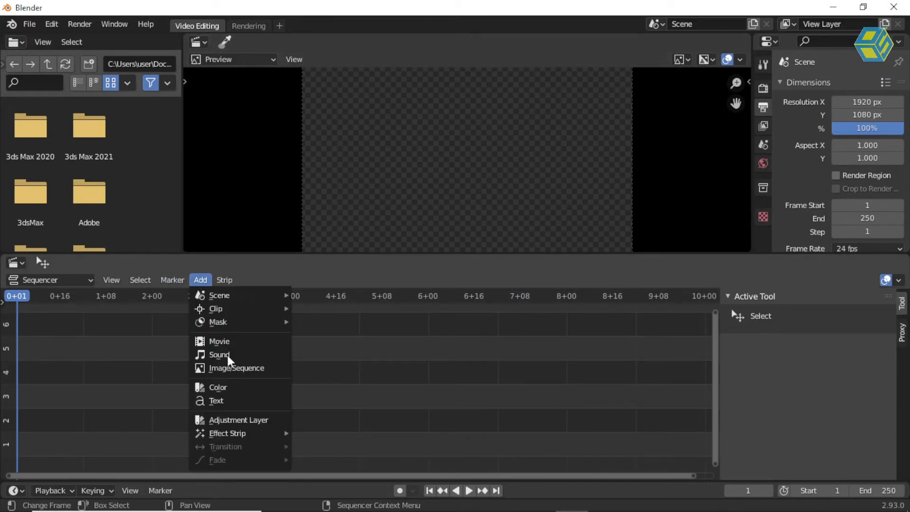
pyautogui.click(231, 341)
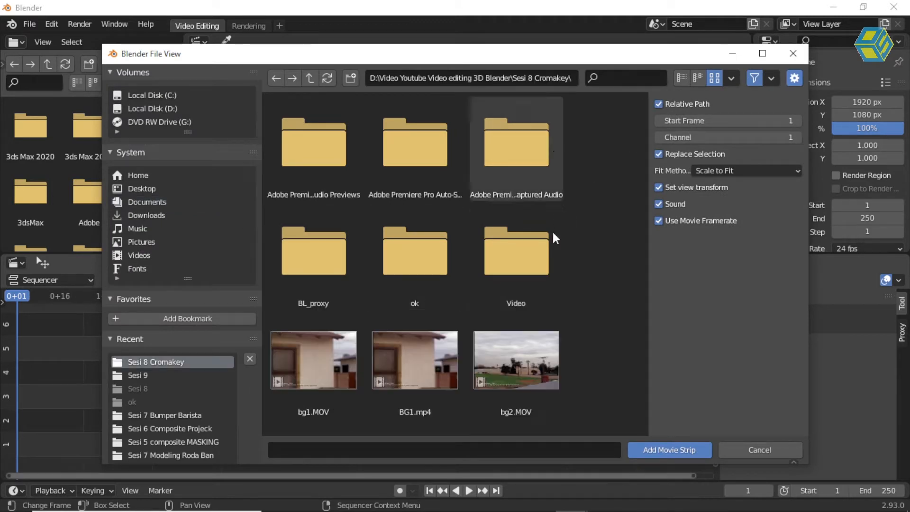
pyautogui.scroll(-3, 552, 236)
pyautogui.click(313, 381)
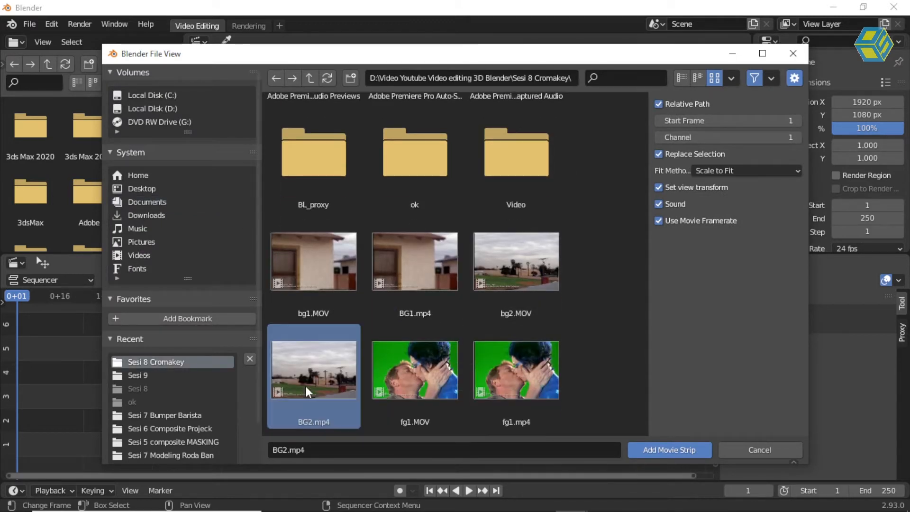
pyautogui.click(658, 450)
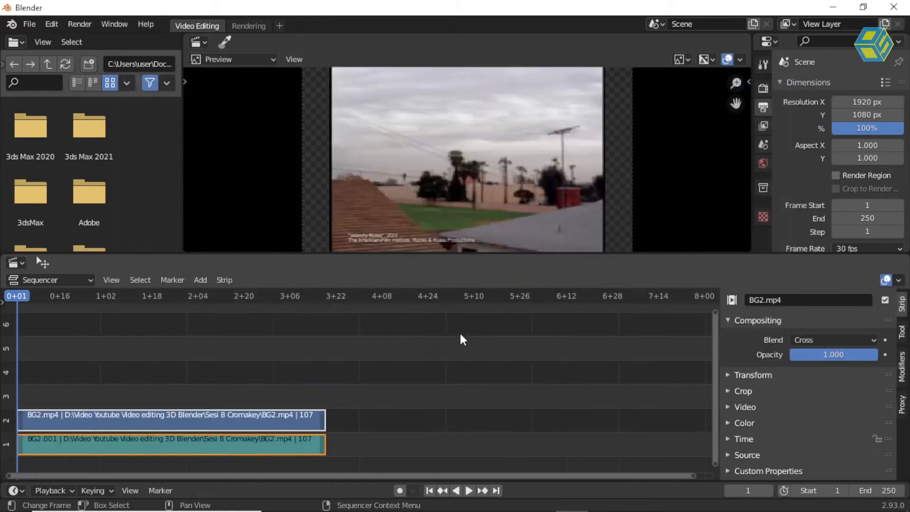
# Step: Set the output resolution to 1586 × 1061 px so the frame fits the BG2.mp4 footage
pyautogui.scroll(-3, 258, 374)
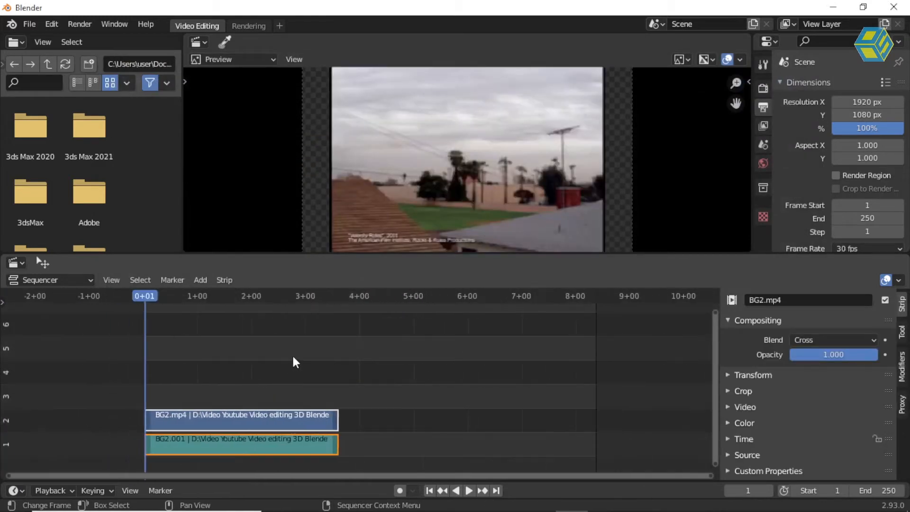
pyautogui.scroll(1, 332, 357)
pyautogui.moveTo(867, 114); pyautogui.dragTo(814, 124)
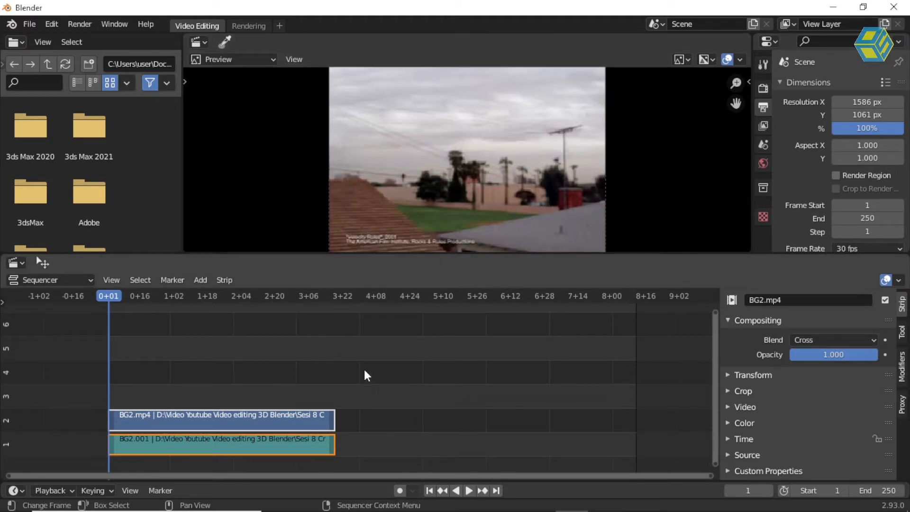
# Step: Enlarge the timeline area, move the playhead to the clip's end and set the scene's end frame to 107
pyautogui.moveTo(431, 482); pyautogui.dragTo(428, 431)
pyautogui.moveTo(313, 297); pyautogui.dragTo(334, 301)
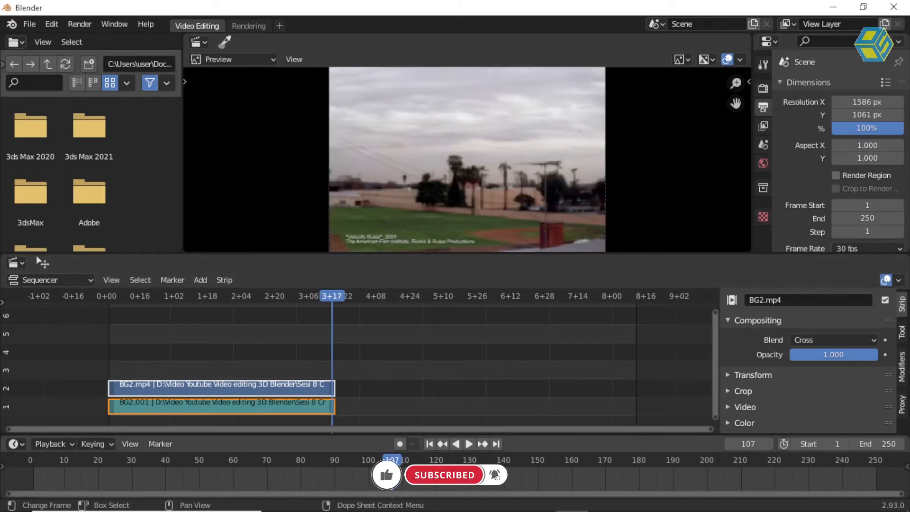
pyautogui.click(861, 218)
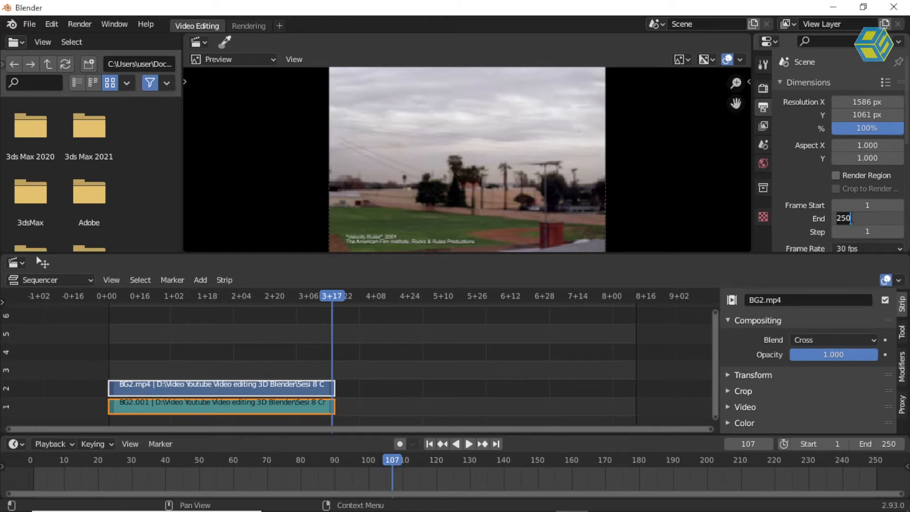
pyautogui.write('107')
pyautogui.press('Return')
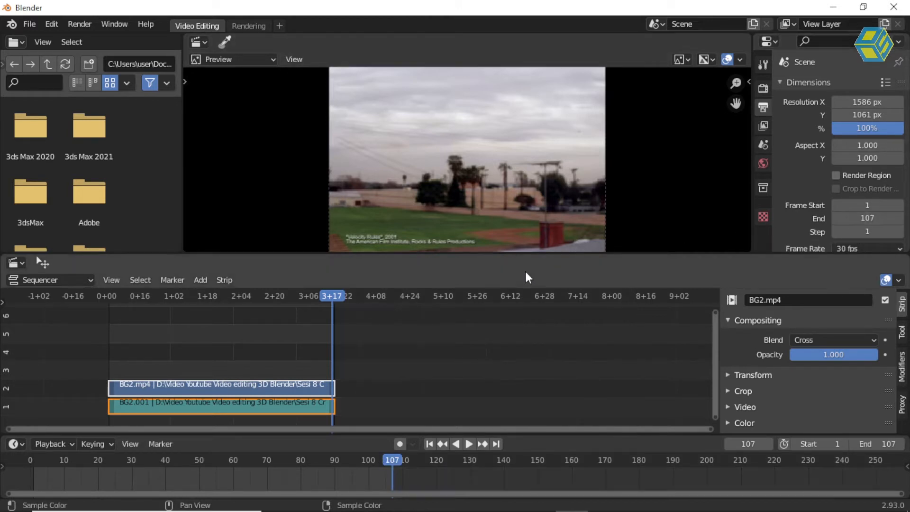
# Step: Move the playhead to frame 49 and delete the BG2 audio strip from channel 1
pyautogui.moveTo(229, 335); pyautogui.dragTo(420, 306, button='middle')
pyautogui.scroll(5, 433, 305)
pyautogui.scroll(3, 421, 305)
pyautogui.moveTo(423, 299); pyautogui.dragTo(397, 338)
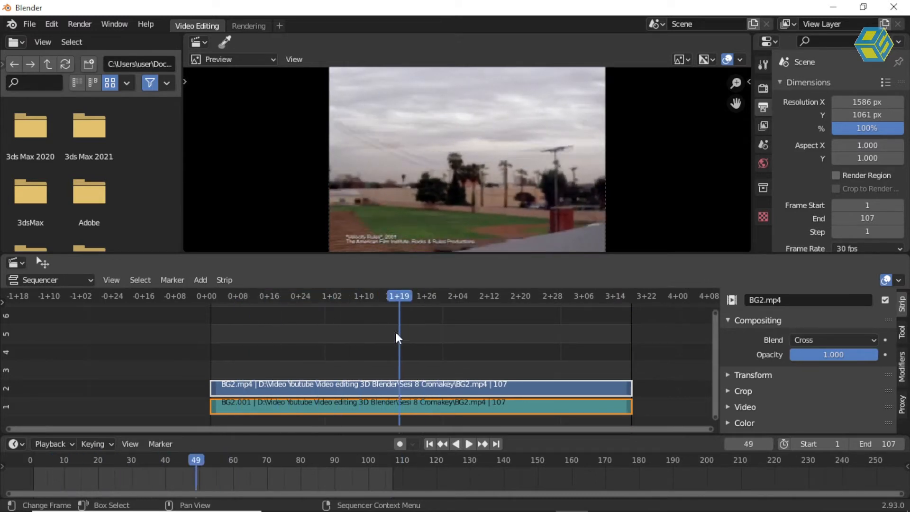
pyautogui.click(365, 407)
pyautogui.press('Delete')
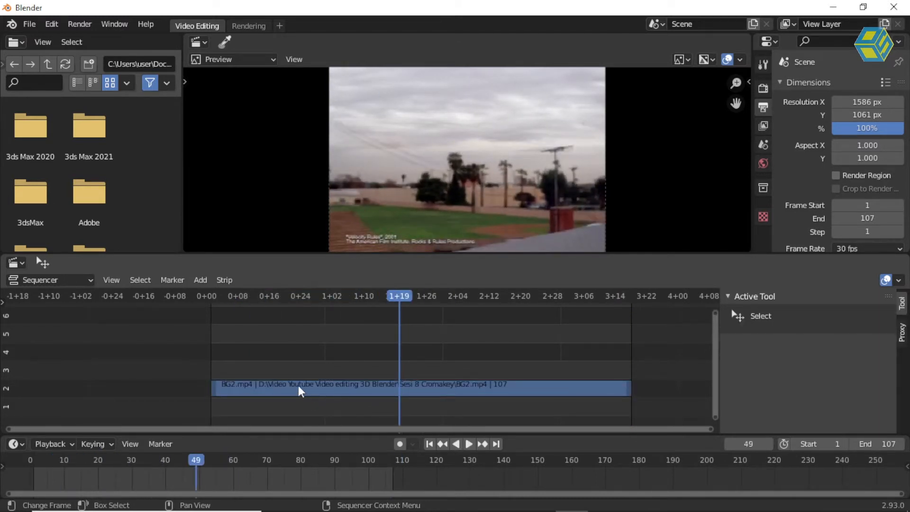
# Step: Add a Color strip on channel 1 starting at frame 1 and extend it to 107 frames, matching the movie clip
pyautogui.click(275, 393)
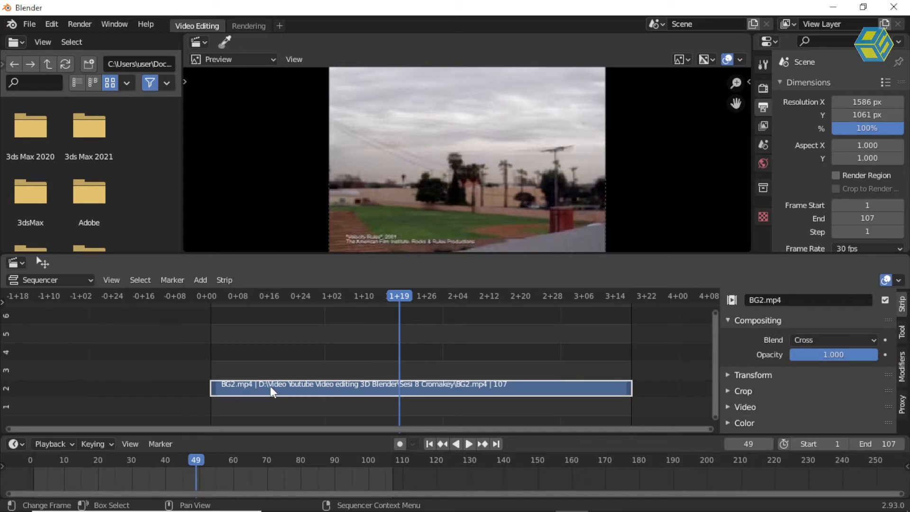
pyautogui.click(294, 358)
pyautogui.click(299, 388)
pyautogui.click(200, 279)
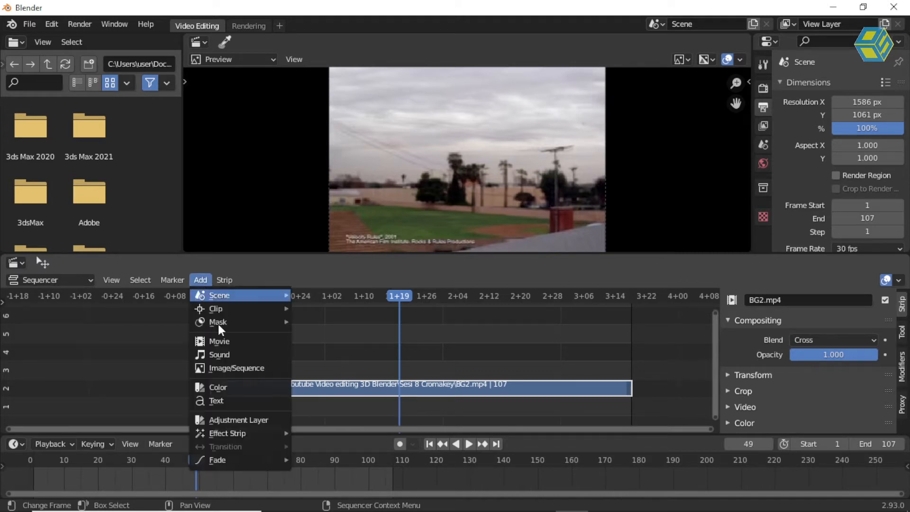
pyautogui.click(232, 391)
pyautogui.moveTo(425, 408); pyautogui.dragTo(233, 413)
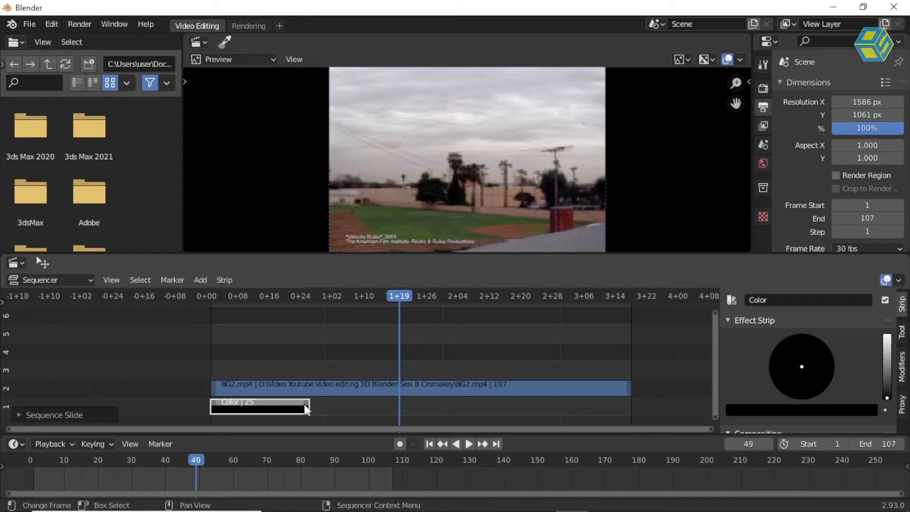
pyautogui.moveTo(306, 408); pyautogui.dragTo(628, 406)
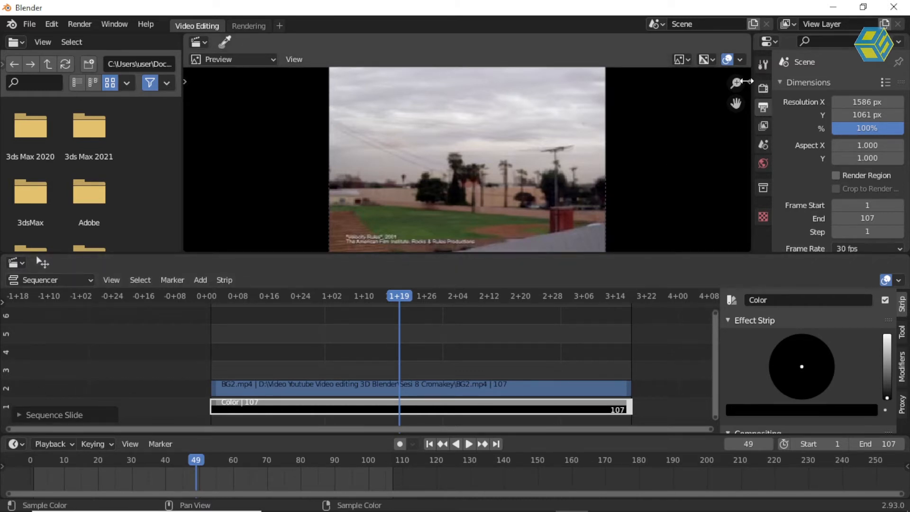
# Step: Set the preview's displayed channel to 1 and change the Color strip's color to white
pyautogui.click(747, 81)
pyautogui.click(744, 112)
pyautogui.click(692, 144)
pyautogui.write('1')
pyautogui.press('Return')
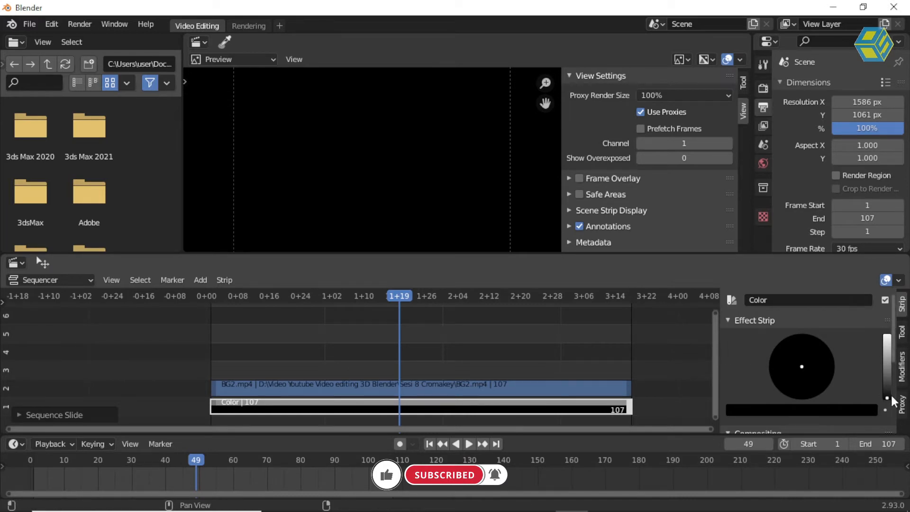
pyautogui.moveTo(888, 402); pyautogui.dragTo(886, 335)
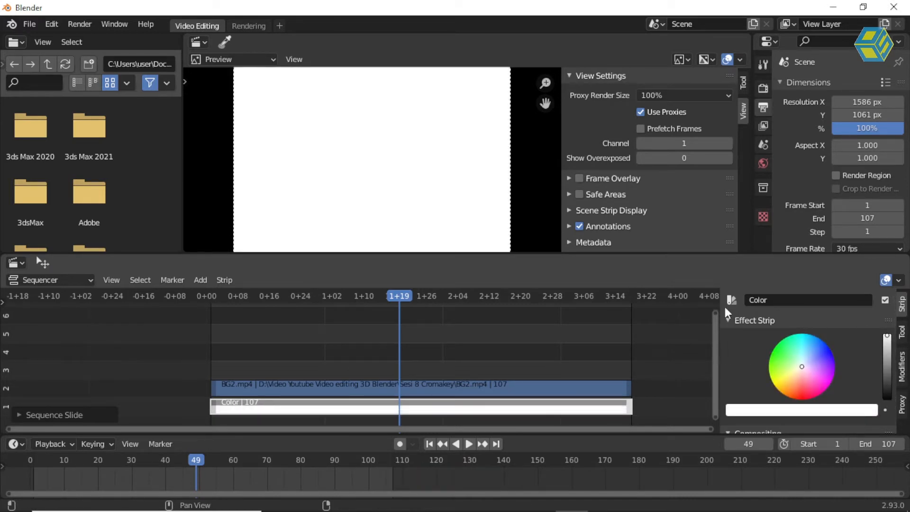
# Step: Shape the white strip into a diagonal band with Scale X 1.720, Scale Y 0.340 and Rotation -34.7°
pyautogui.moveTo(733, 256); pyautogui.dragTo(730, 232)
pyautogui.scroll(-6, 744, 355)
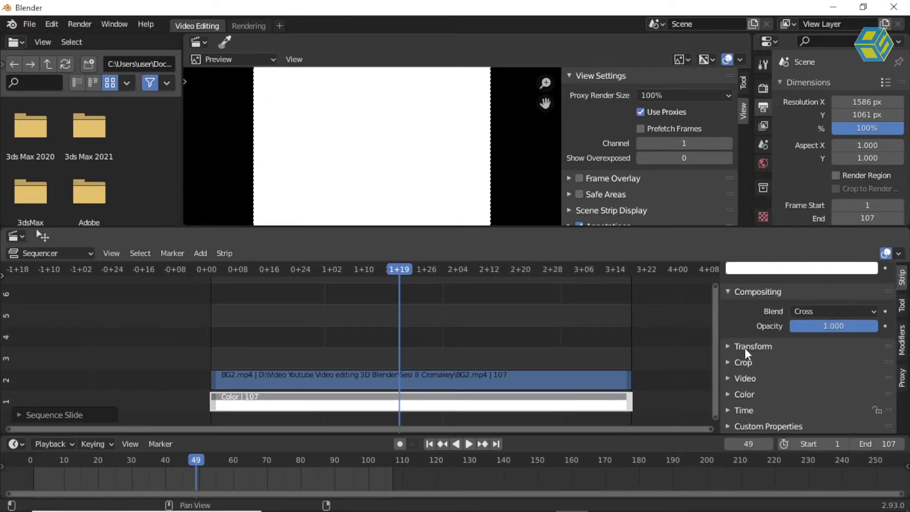
pyautogui.click(729, 347)
pyautogui.scroll(-3, 740, 360)
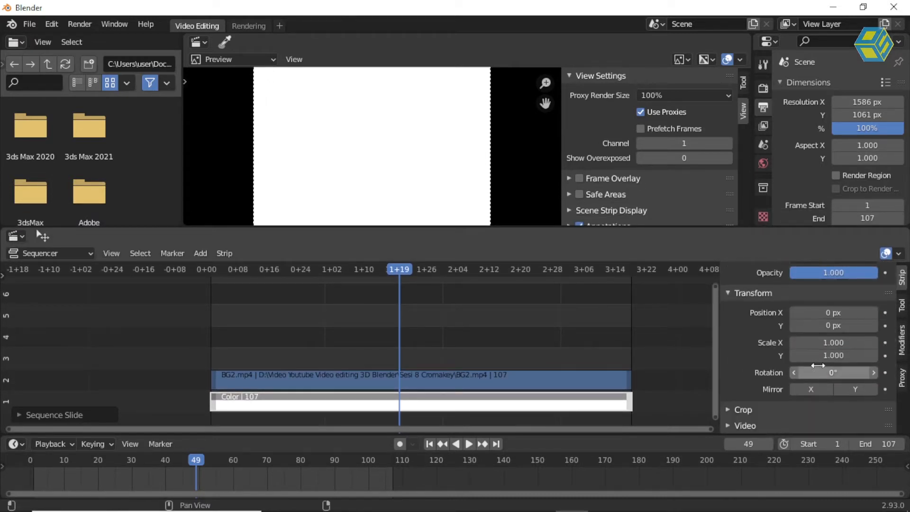
pyautogui.moveTo(833, 355); pyautogui.dragTo(787, 355)
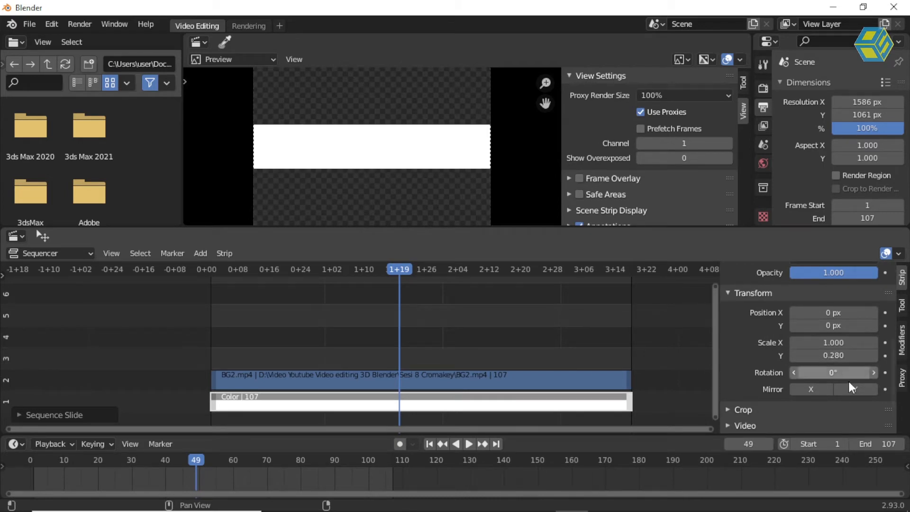
pyautogui.moveTo(833, 373); pyautogui.dragTo(827, 355)
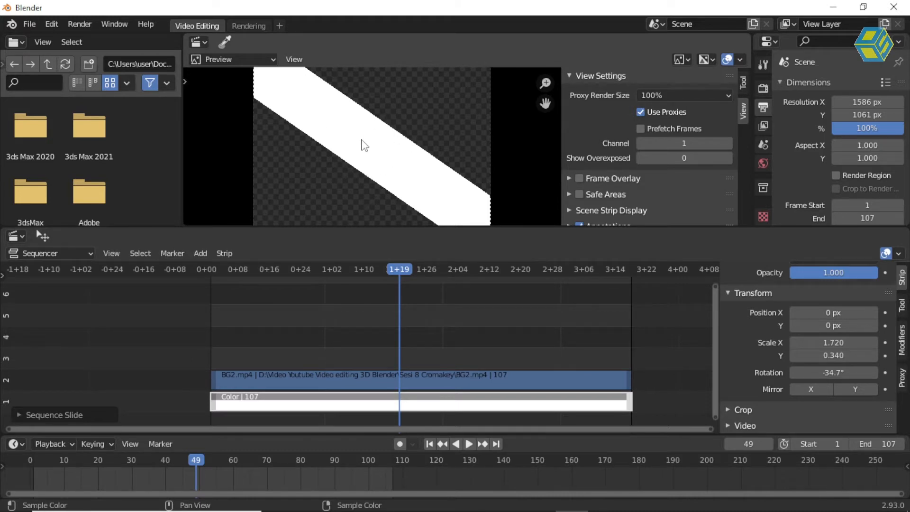
# Step: At frame 2, set the Color strip's Position X to 1260 px and keyframe it
pyautogui.moveTo(372, 270); pyautogui.dragTo(215, 274)
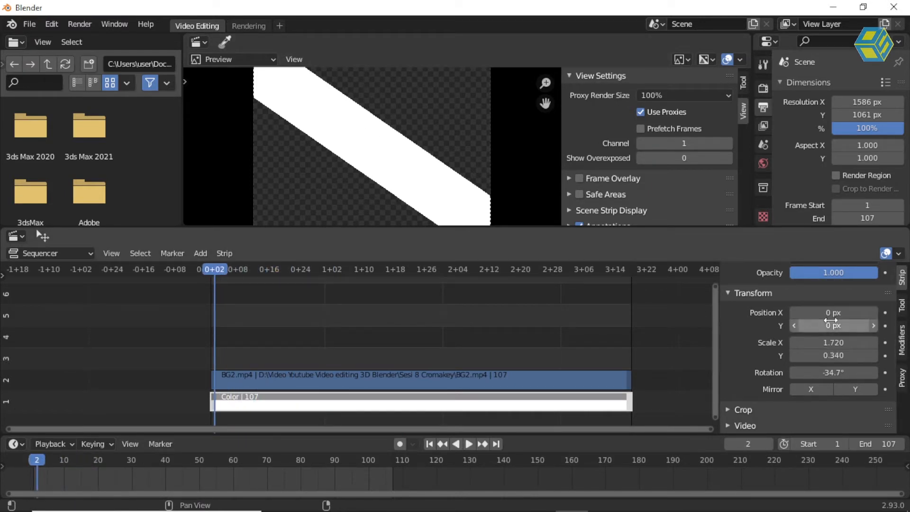
pyautogui.doubleClick(833, 313)
pyautogui.write('-146')
pyautogui.press('Return')
pyautogui.moveTo(801, 313); pyautogui.dragTo(881, 312)
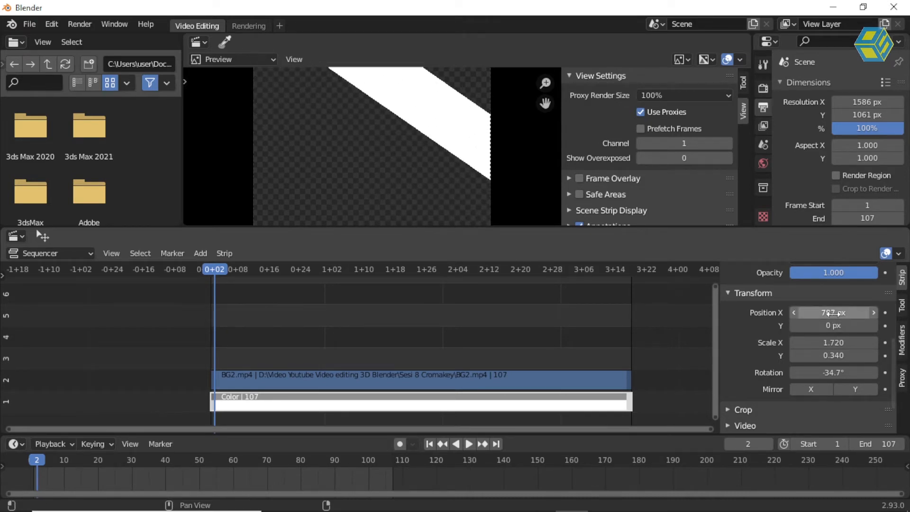
pyautogui.moveTo(823, 312); pyautogui.dragTo(888, 312)
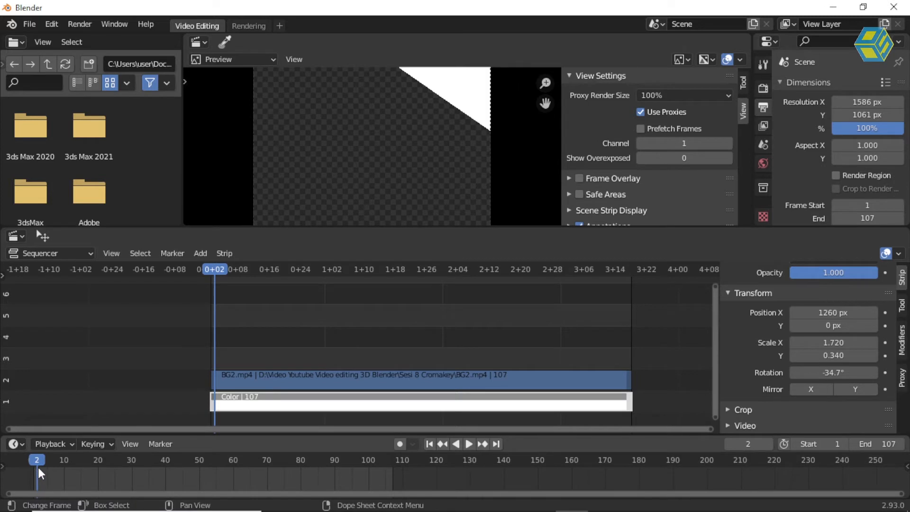
pyautogui.click(885, 312)
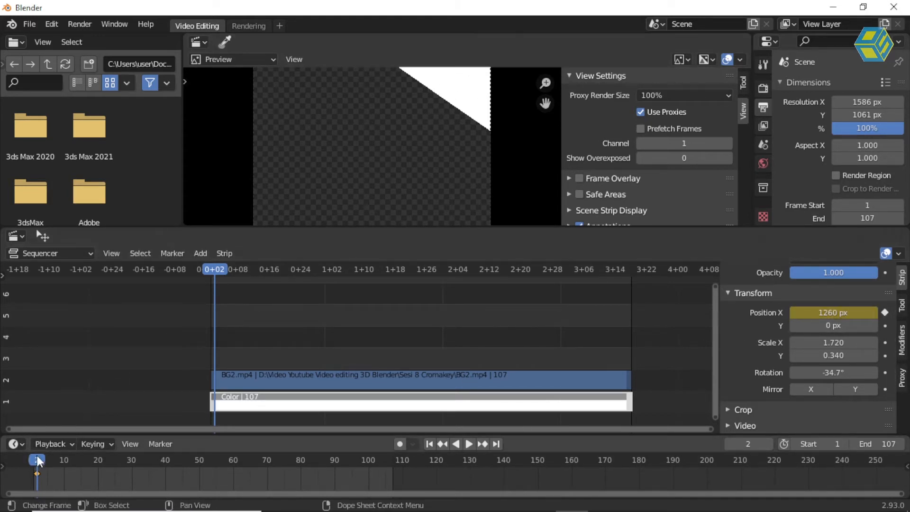
# Step: At frame 107, set the Color strip's Position X to -1297 px and keyframe it
pyautogui.press('space')
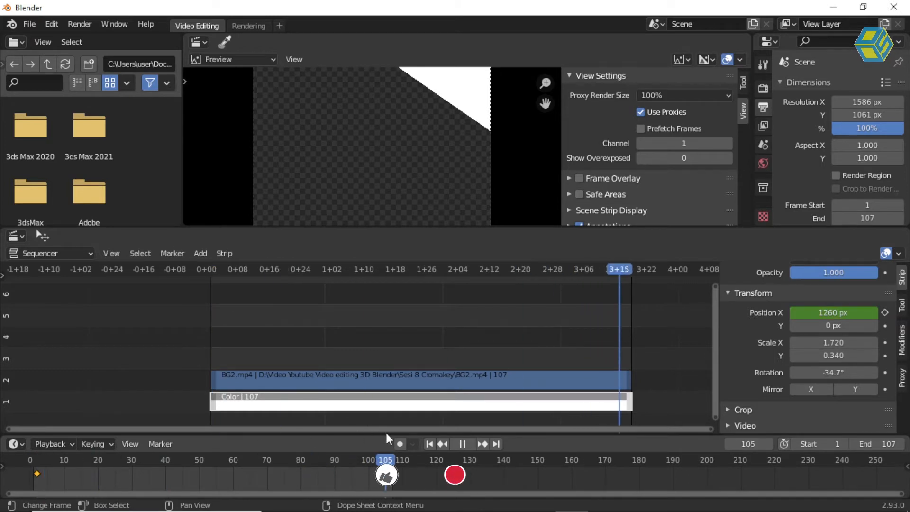
pyautogui.press('space')
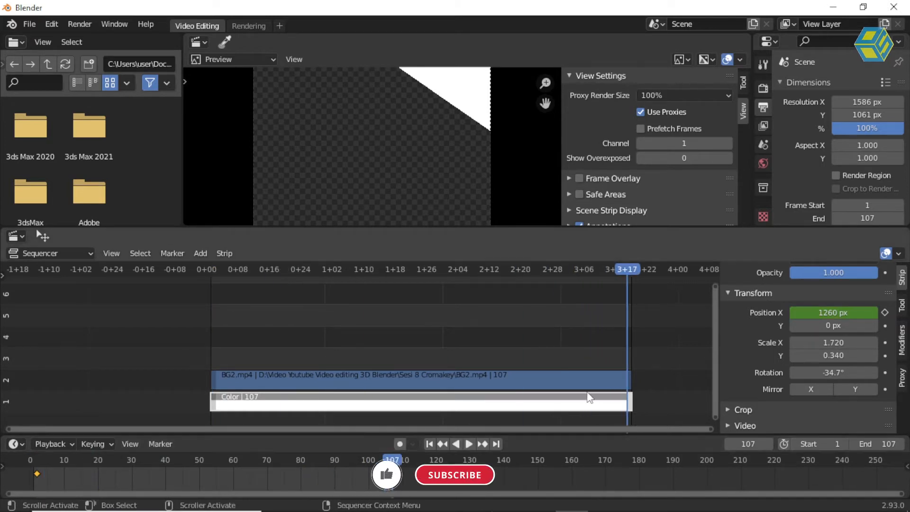
pyautogui.moveTo(833, 313); pyautogui.dragTo(644, 312)
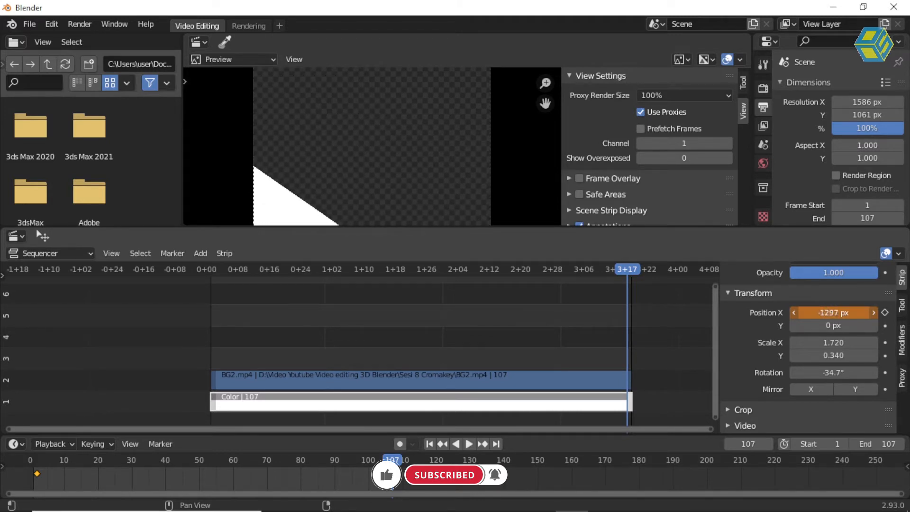
pyautogui.click(884, 312)
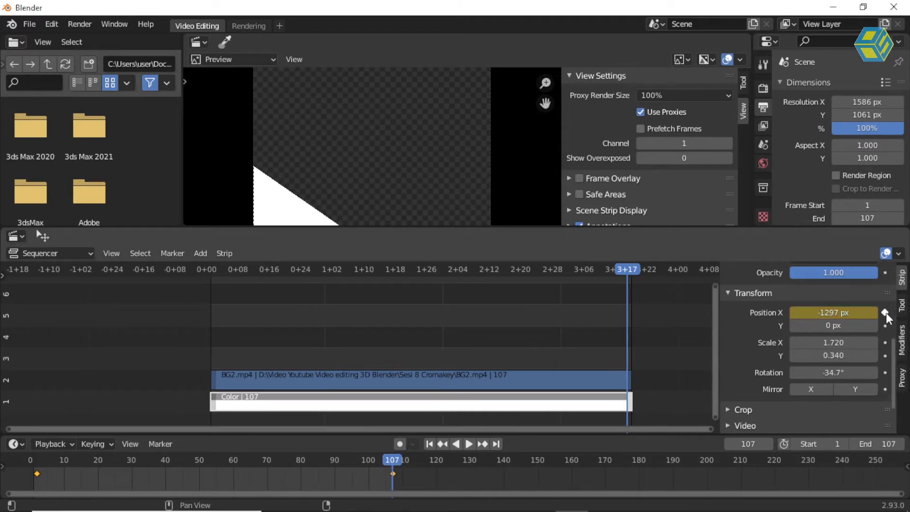
# Step: Scrub the white band's animation to frame 37 and compare it with the reference video finall0001-0107
pyautogui.moveTo(395, 460); pyautogui.dragTo(156, 457)
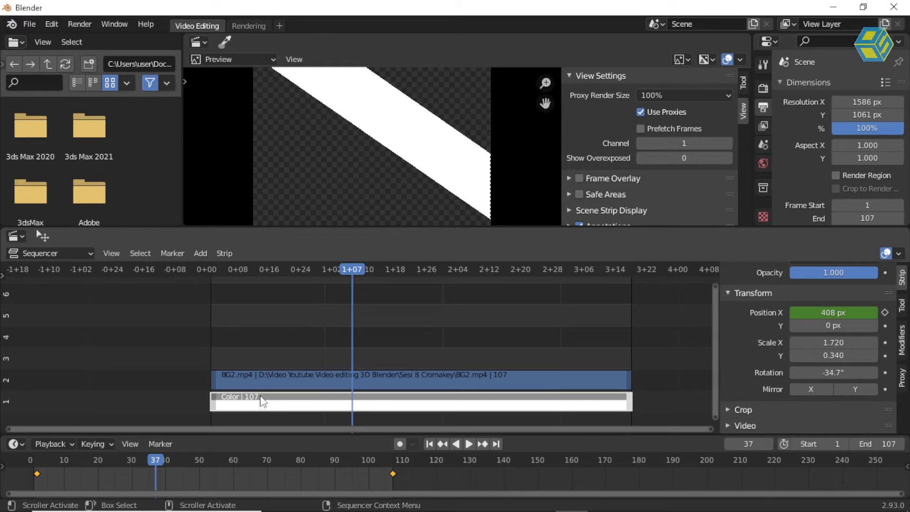
pyautogui.click(268, 378)
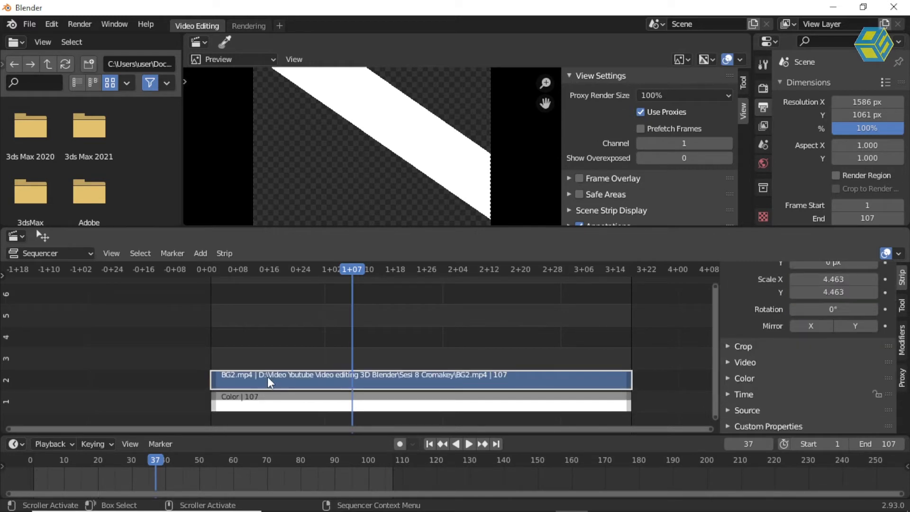
pyautogui.click(266, 346)
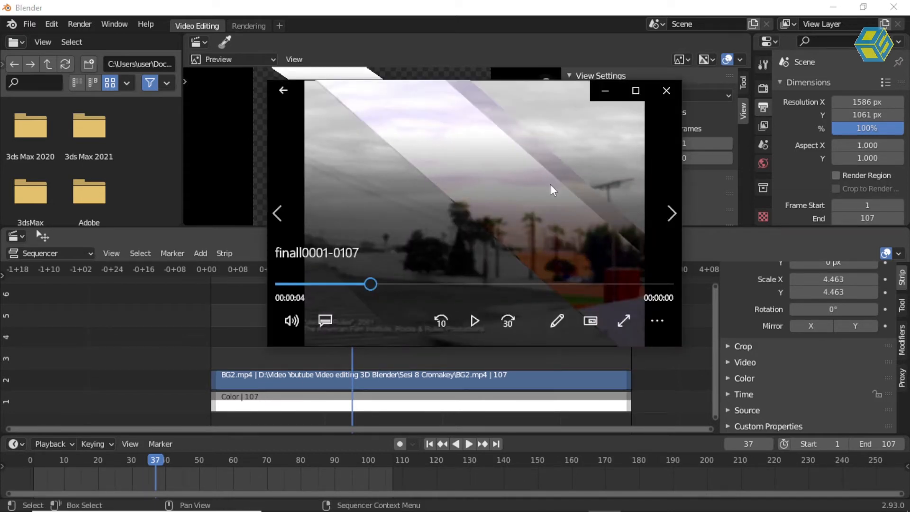
pyautogui.hotkey('alt', 'F4')
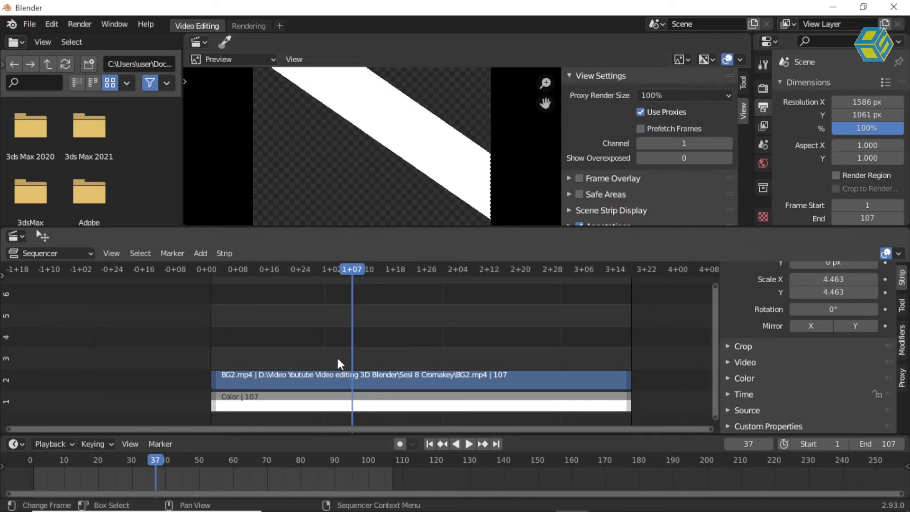
# Step: Duplicate the white Color strip and place the copy on channel 3, aligned with the original's start
pyautogui.click(267, 404)
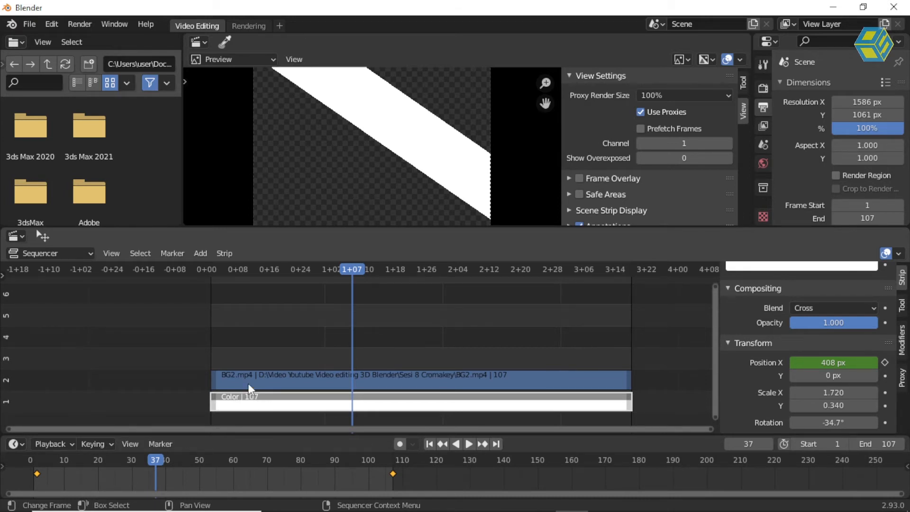
pyautogui.hotkey('shift', 'd')
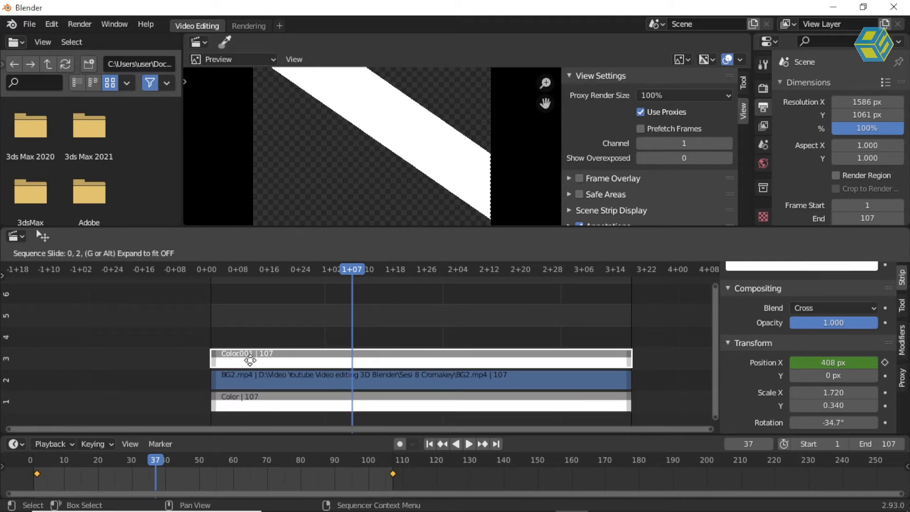
pyautogui.click(250, 360)
pyautogui.click(289, 361)
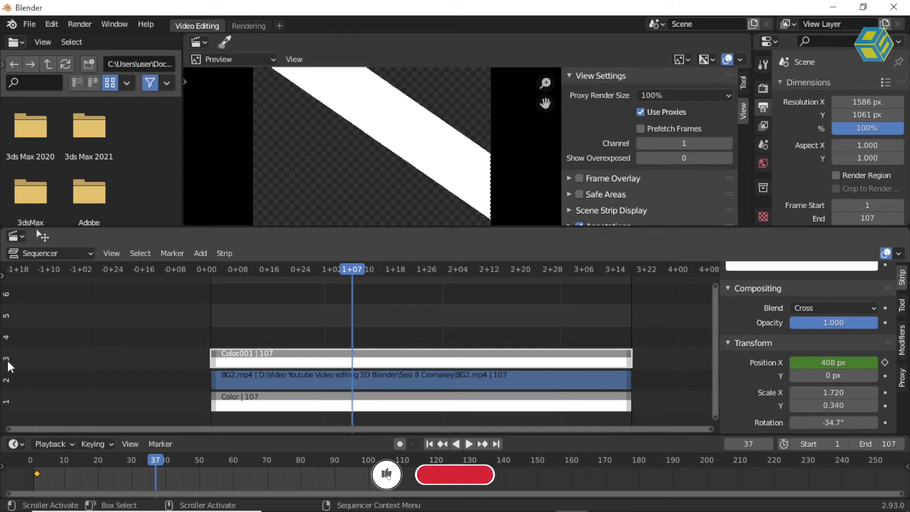
# Step: Show channel 3 in the preview and narrow the duplicated Color strip's band to Scale Y 0.250
pyautogui.click(680, 143)
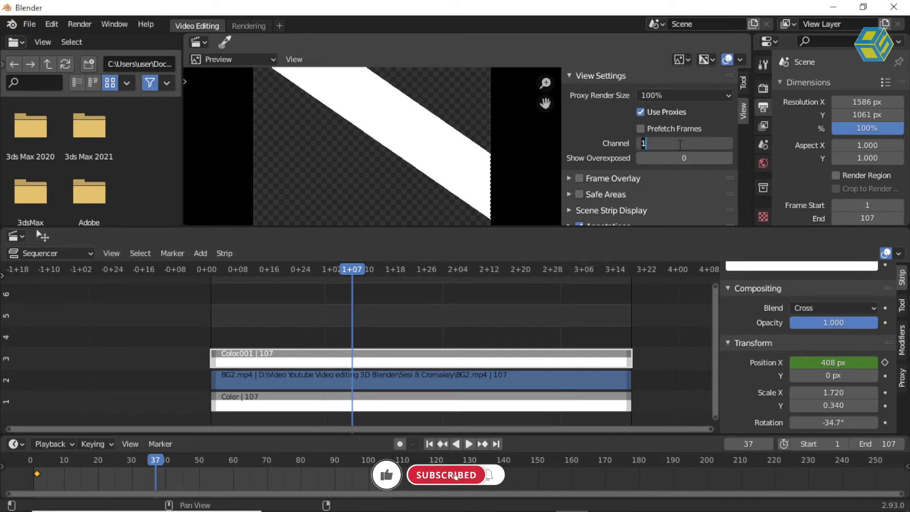
pyautogui.write('3')
pyautogui.press('Return')
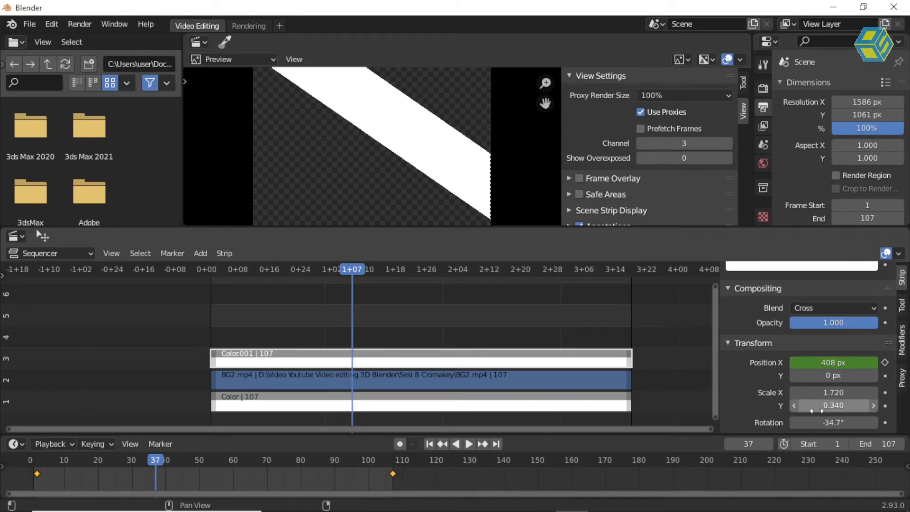
pyautogui.moveTo(827, 393)
pyautogui.mouseDown()
pyautogui.moveTo(853, 394)
pyautogui.moveTo(822, 405)
pyautogui.moveTo(836, 405)
pyautogui.mouseUp()
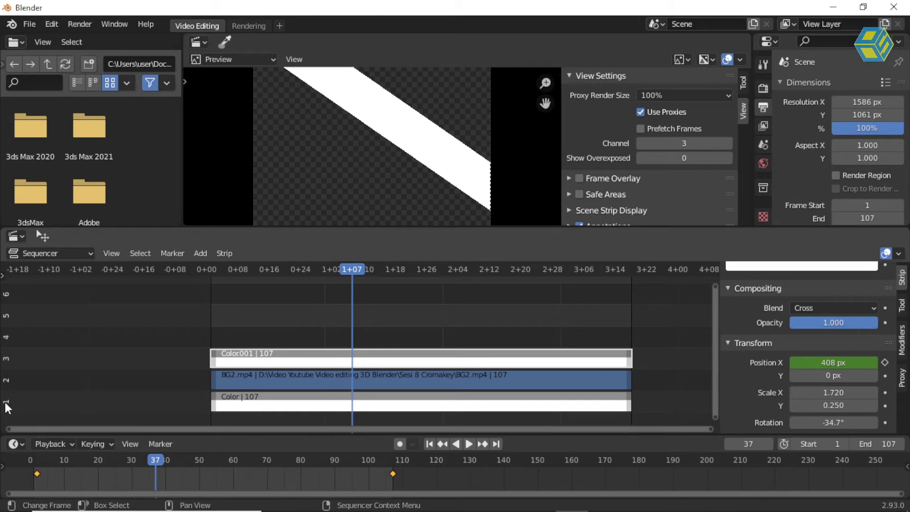
# Step: Compare the two white bands by switching the preview's displayed channel to 1 and back to 3
pyautogui.click(683, 144)
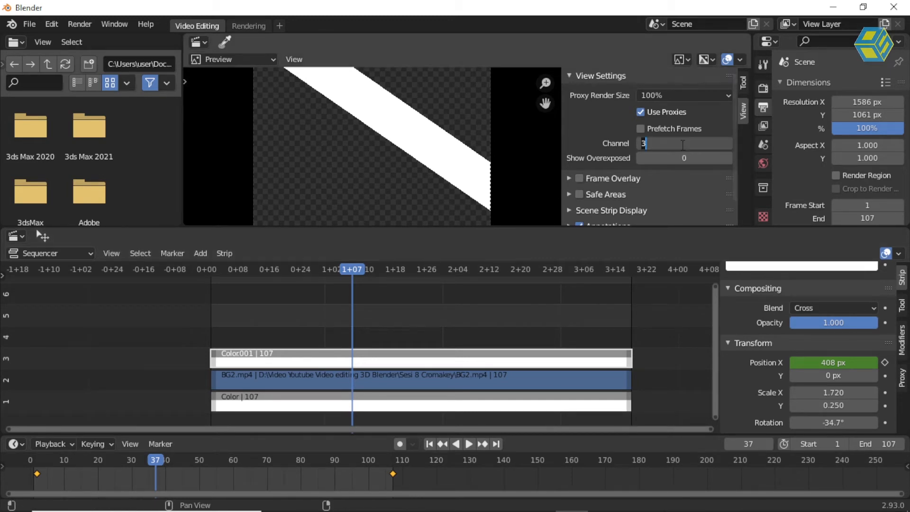
pyautogui.write('1')
pyautogui.press('Return')
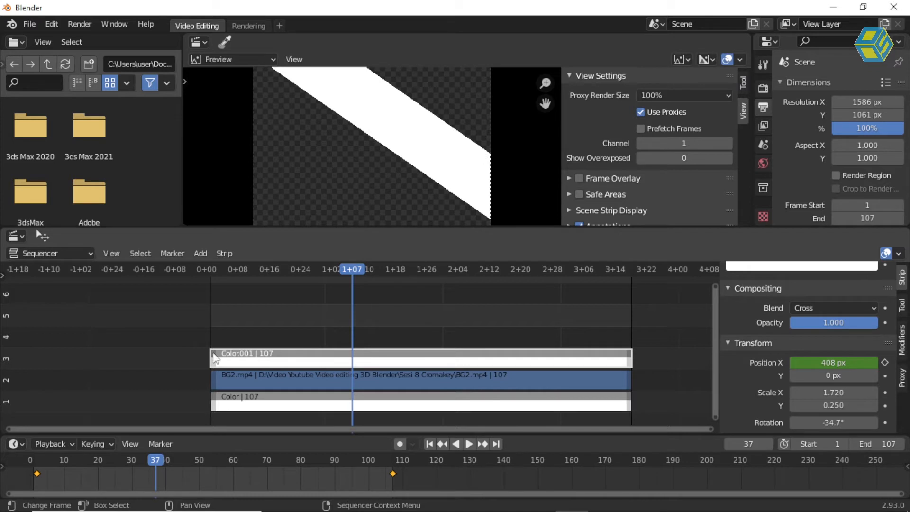
pyautogui.click(683, 144)
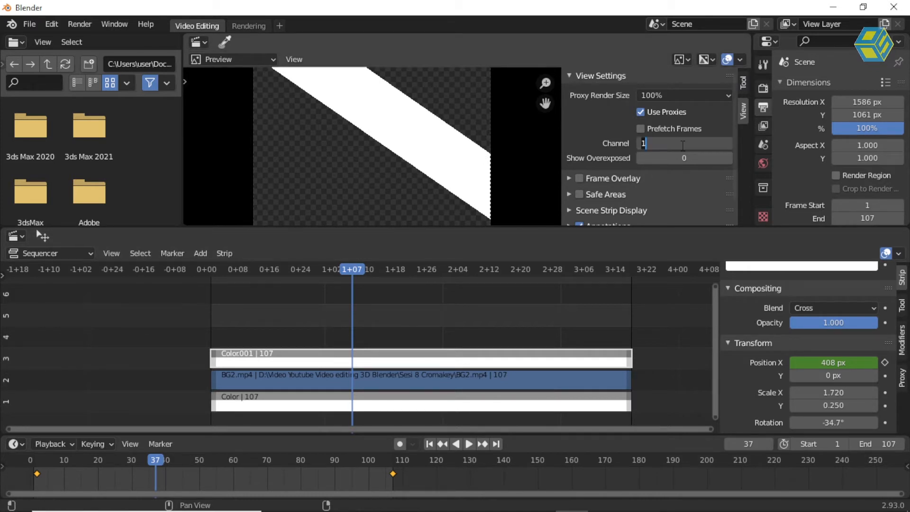
pyautogui.press('Return')
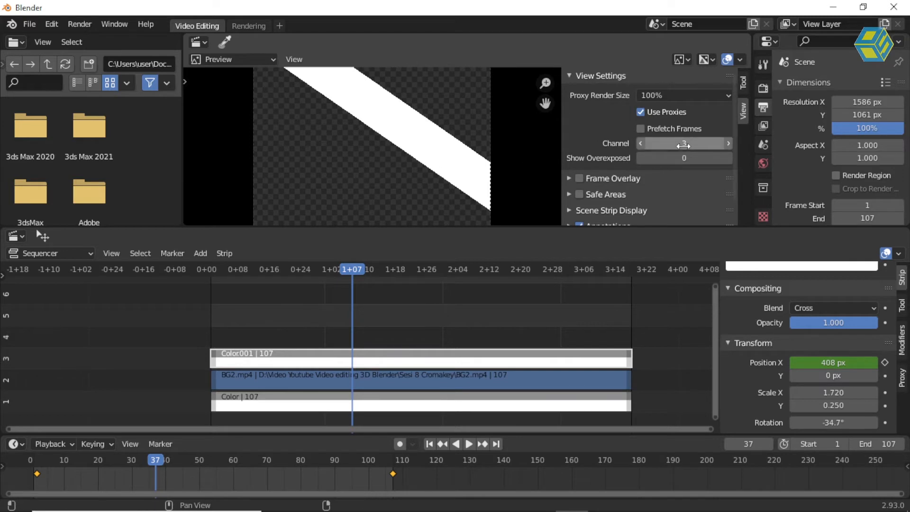
# Step: Deselect the strips and set the preview's displayed channel to 0
pyautogui.click(324, 314)
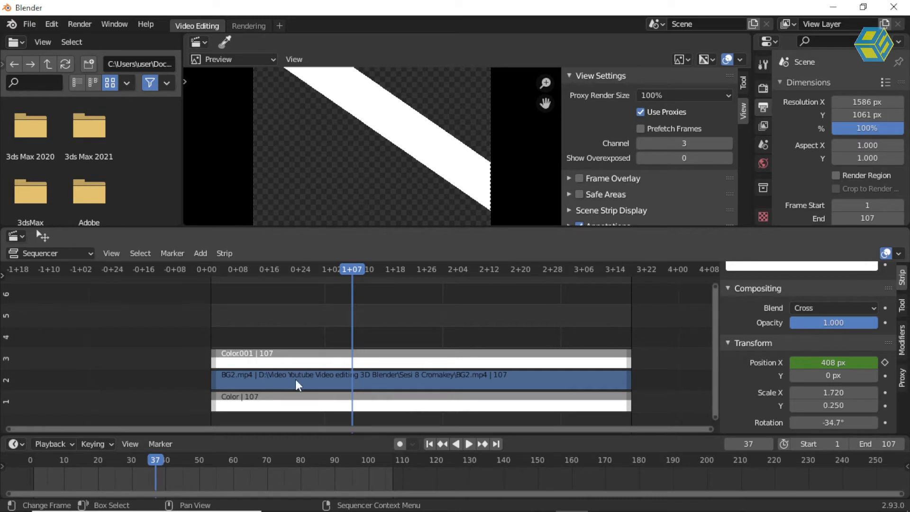
pyautogui.click(681, 143)
pyautogui.write('0')
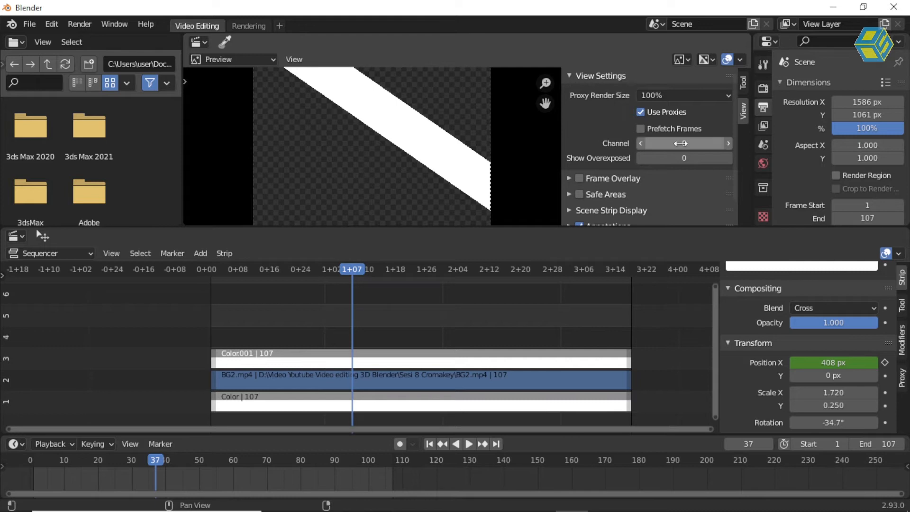
pyautogui.press('Return')
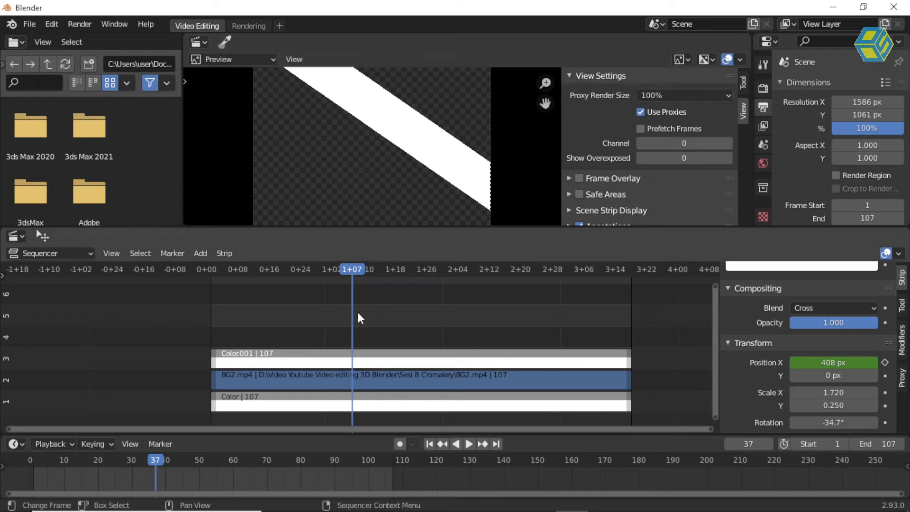
# Step: Examine the diagonal bands in the reference video finall0001-0107 in an enlarged player window
pyautogui.click(247, 378)
pyautogui.hotkey('alt', 'Tab')
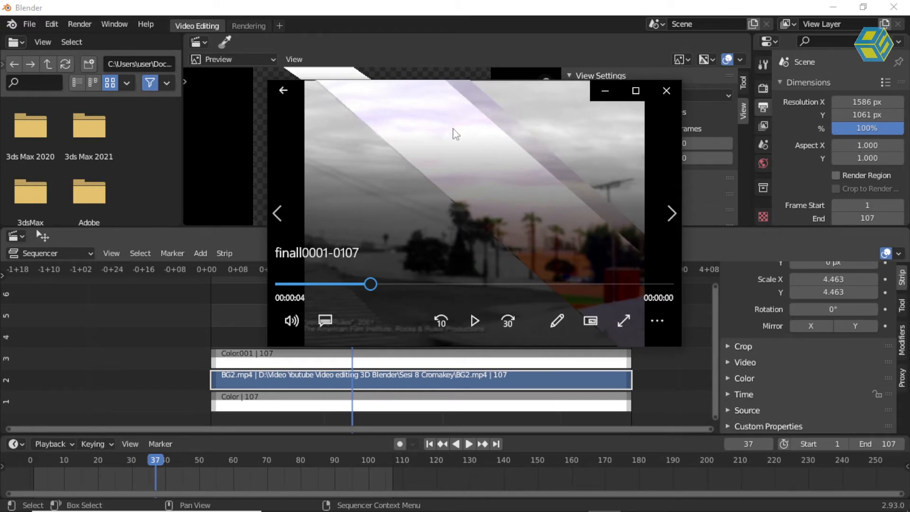
pyautogui.click(468, 76)
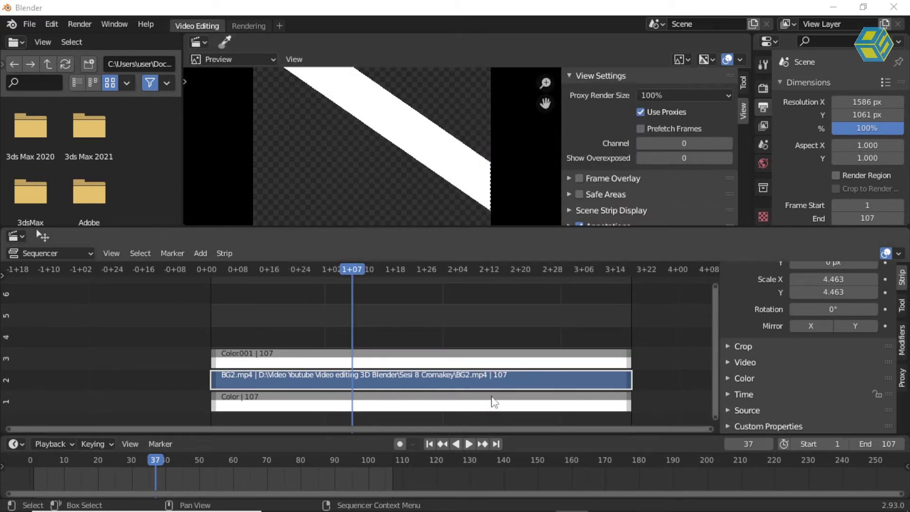
pyautogui.hotkey('alt', 'Tab')
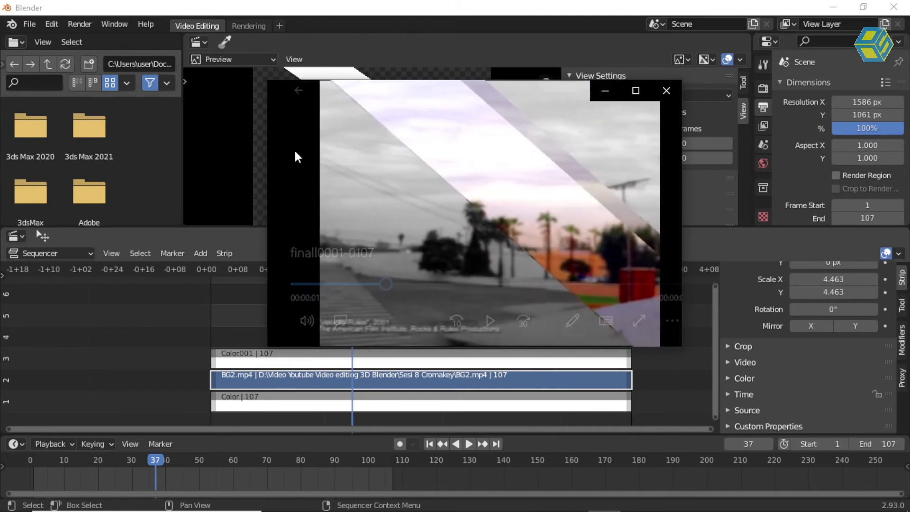
pyautogui.moveTo(435, 71); pyautogui.dragTo(440, 29)
pyautogui.moveTo(680, 349); pyautogui.dragTo(758, 430)
pyautogui.moveTo(615, 41); pyautogui.dragTo(760, 86)
pyautogui.moveTo(614, 80); pyautogui.dragTo(614, 64)
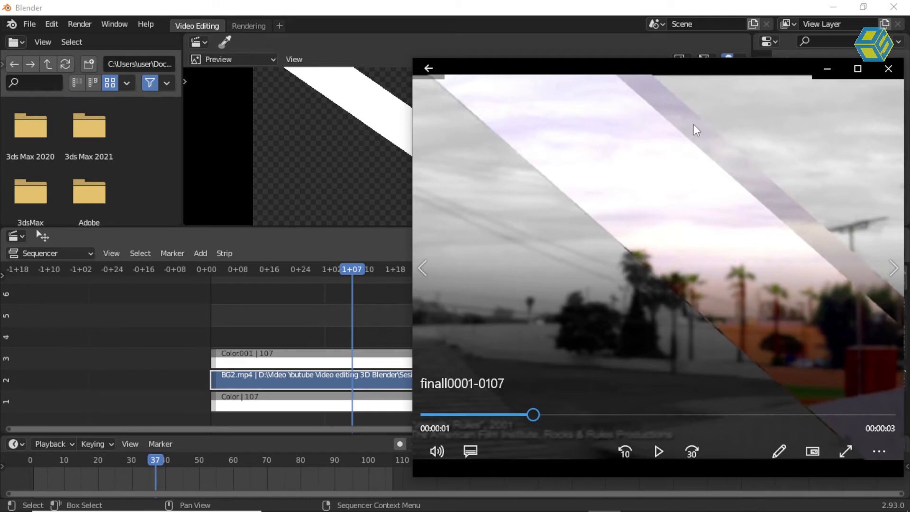
pyautogui.moveTo(750, 71); pyautogui.dragTo(565, 48)
pyautogui.click(378, 9)
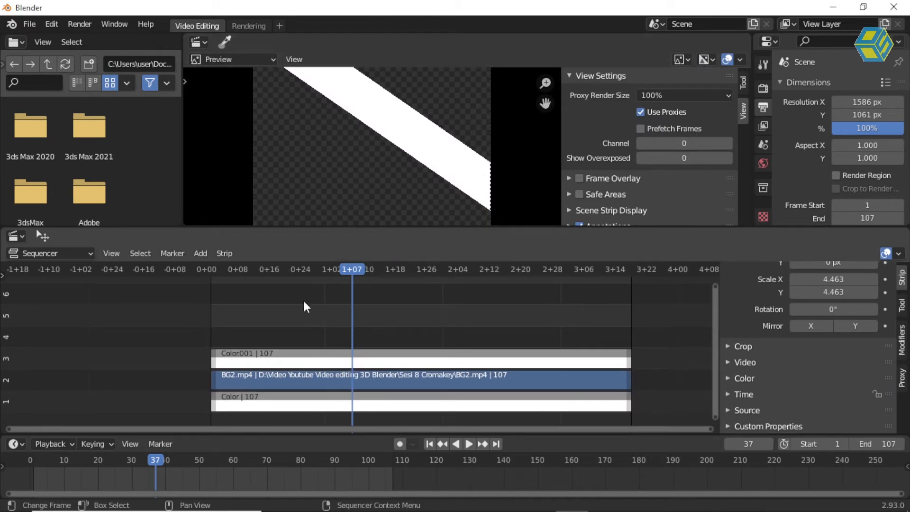
# Step: Reorder the strips so the duplicated Color strip sits on channel 2 and BG2.mp4 on channel 3
pyautogui.click(271, 377)
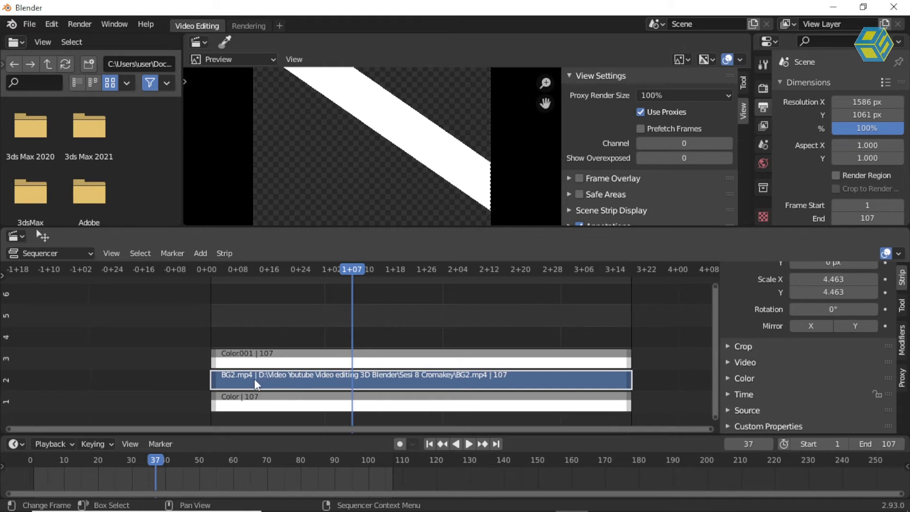
pyautogui.hotkey('alt', 'a')
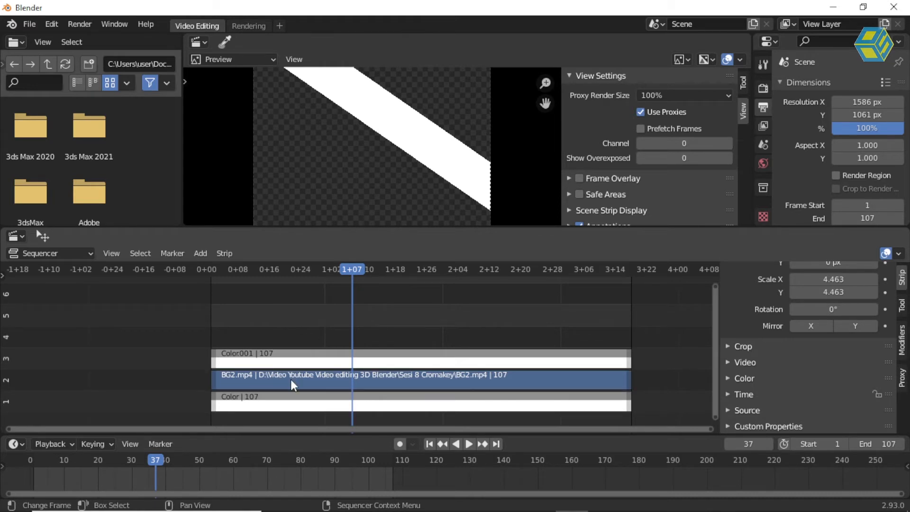
pyautogui.click(250, 381)
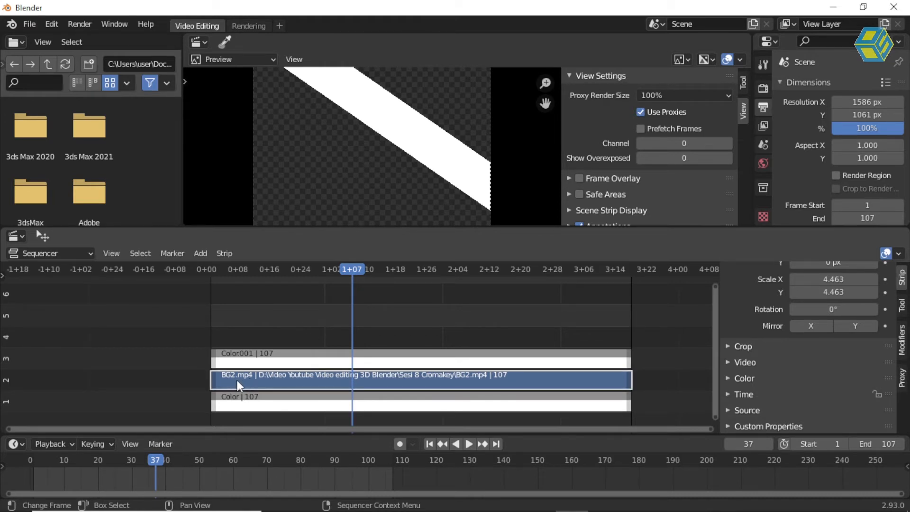
pyautogui.press('g')
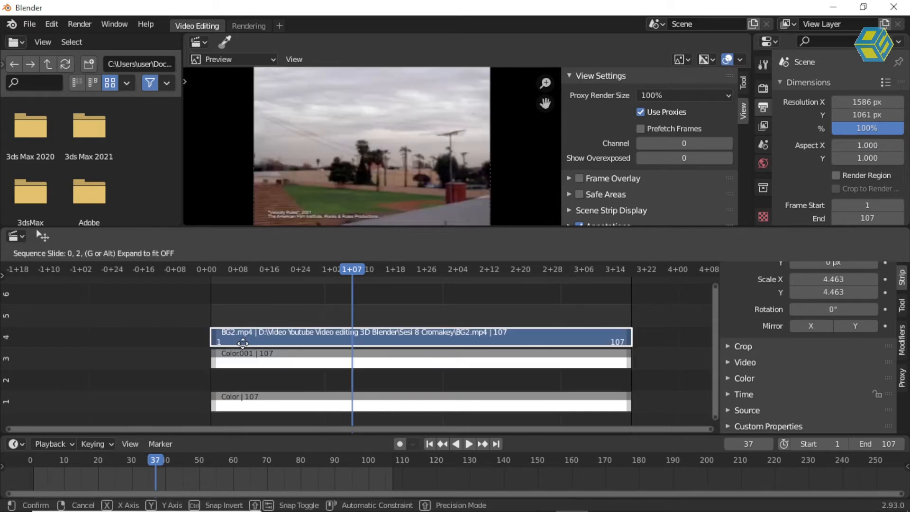
pyautogui.click(241, 363)
pyautogui.click(243, 357)
pyautogui.press('g')
pyautogui.click(244, 380)
pyautogui.click(248, 334)
pyautogui.press('g')
pyautogui.click(251, 363)
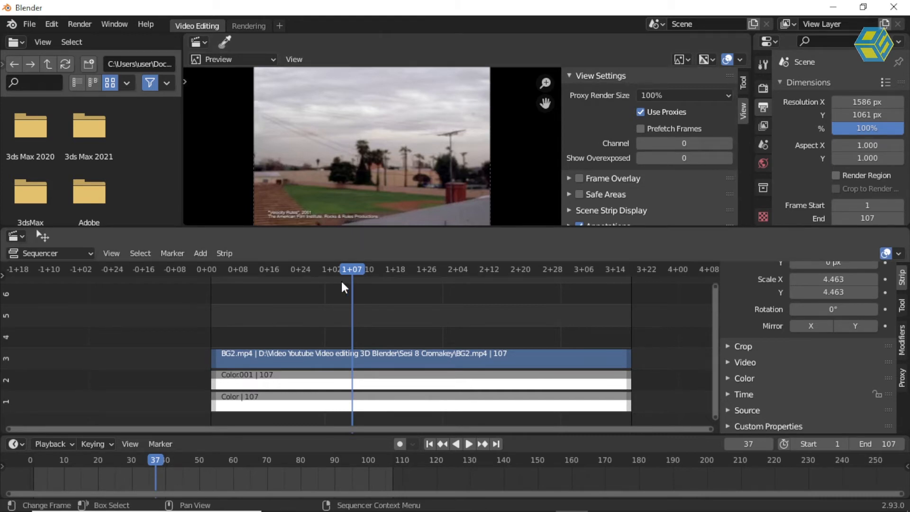
# Step: Make the BG2.mp4 strip black-and-white with Saturation 0.000 and compare it with the reference video
pyautogui.moveTo(280, 264); pyautogui.dragTo(290, 285)
pyautogui.click(319, 352)
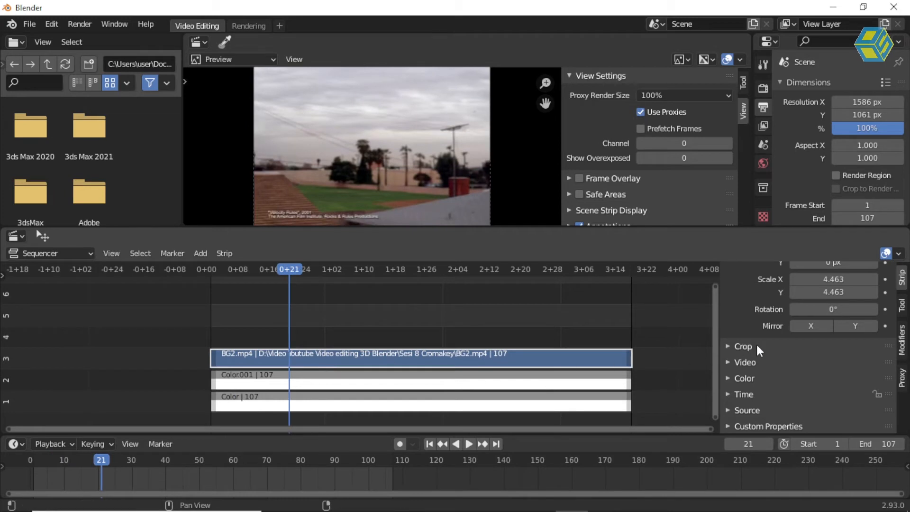
pyautogui.click(726, 379)
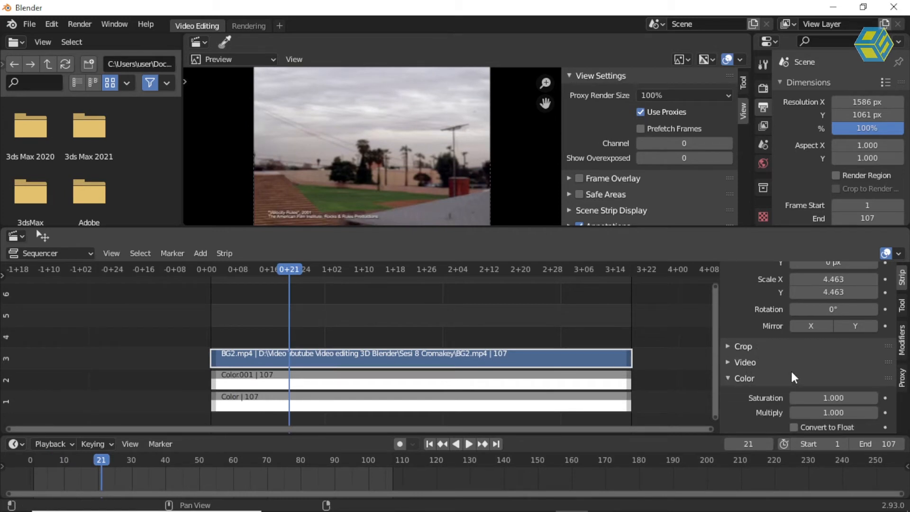
pyautogui.moveTo(827, 399); pyautogui.dragTo(765, 399)
pyautogui.click(495, 309)
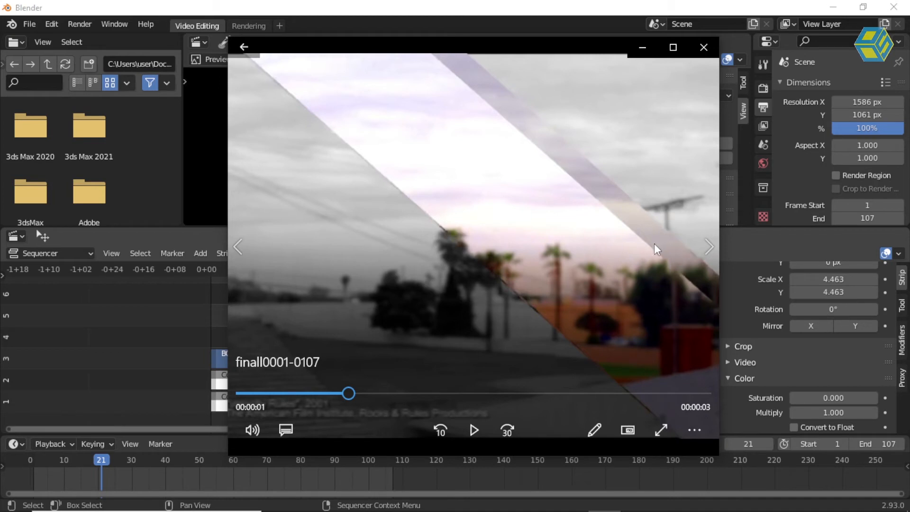
pyautogui.hotkey('alt', 'Tab')
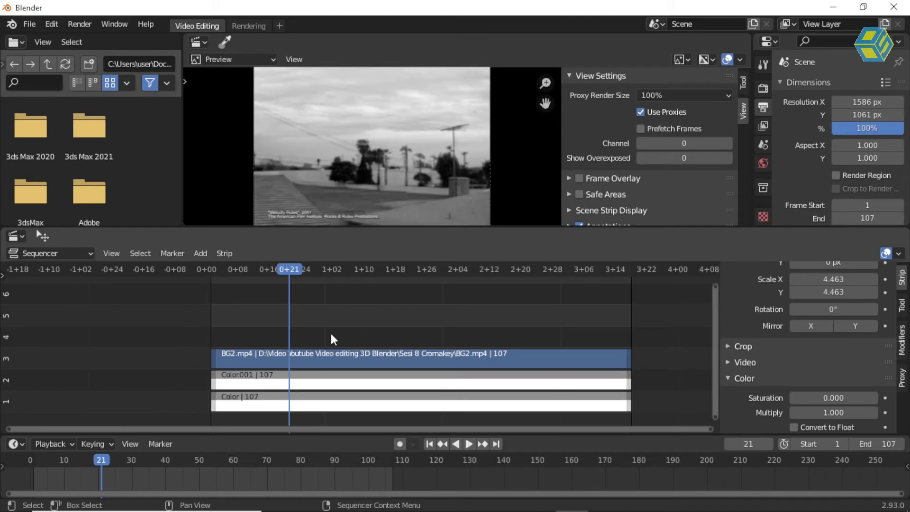
# Step: Duplicate the BG2.mp4 strip onto channel 4 and set the copy's Saturation to 1.000
pyautogui.click(324, 360)
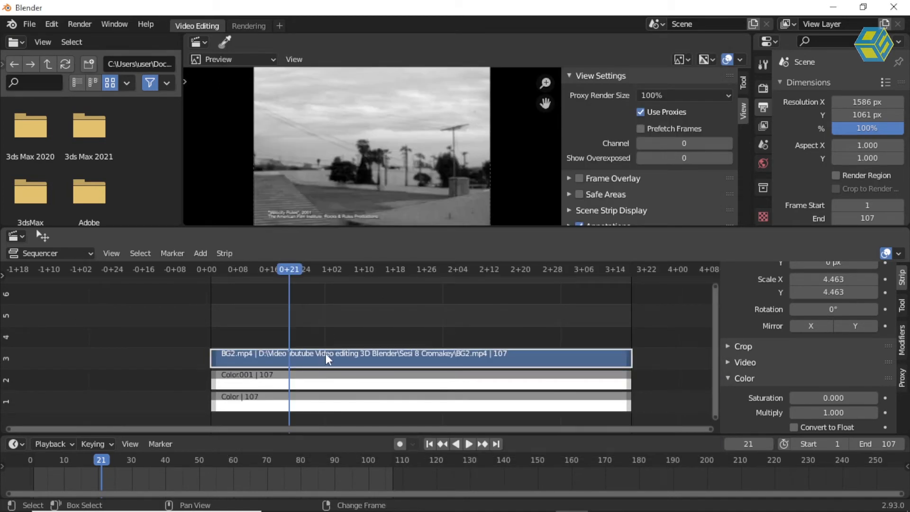
pyautogui.hotkey('shift', 'd')
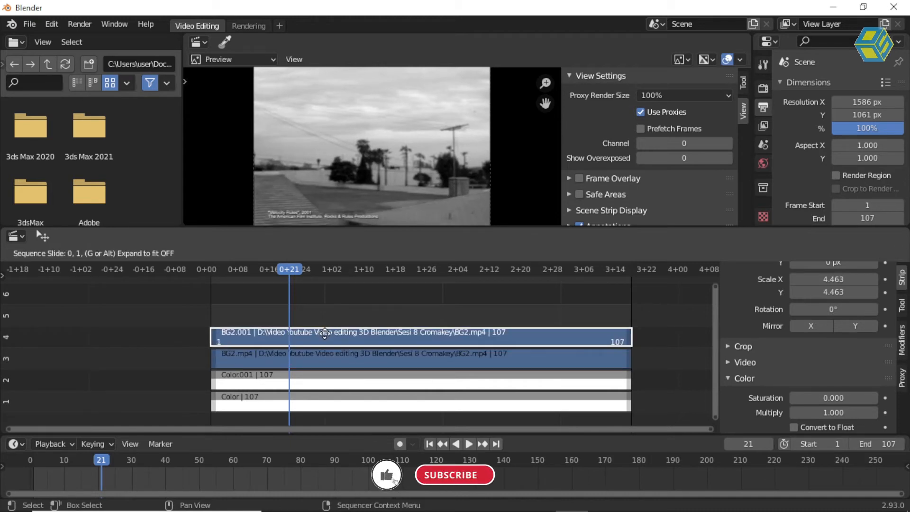
pyautogui.click(326, 335)
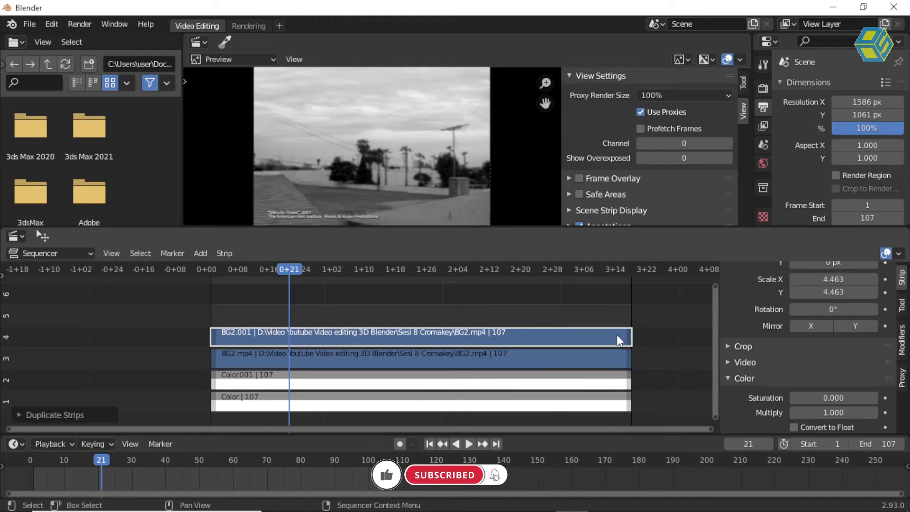
pyautogui.click(834, 397)
pyautogui.write('0.0')
pyautogui.write('1')
pyautogui.press('Return')
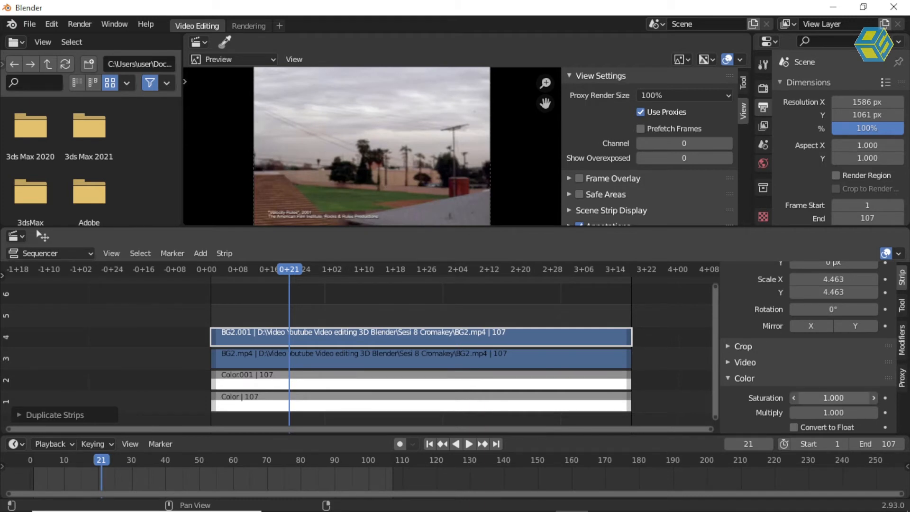
# Step: Try Saturation 2.000 on the BG2.001 strip in channel 4 and return it to 1.000
pyautogui.write('2')
pyautogui.press('Return')
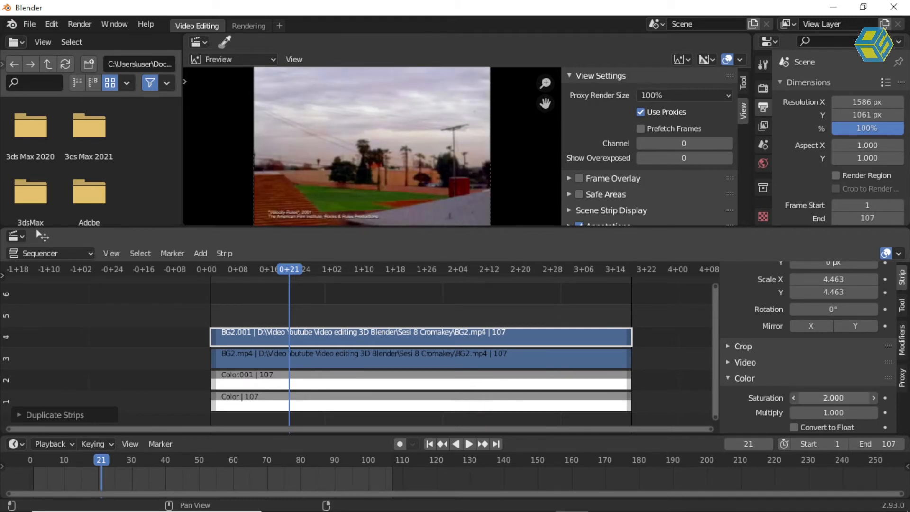
pyautogui.click(831, 398)
pyautogui.write('1')
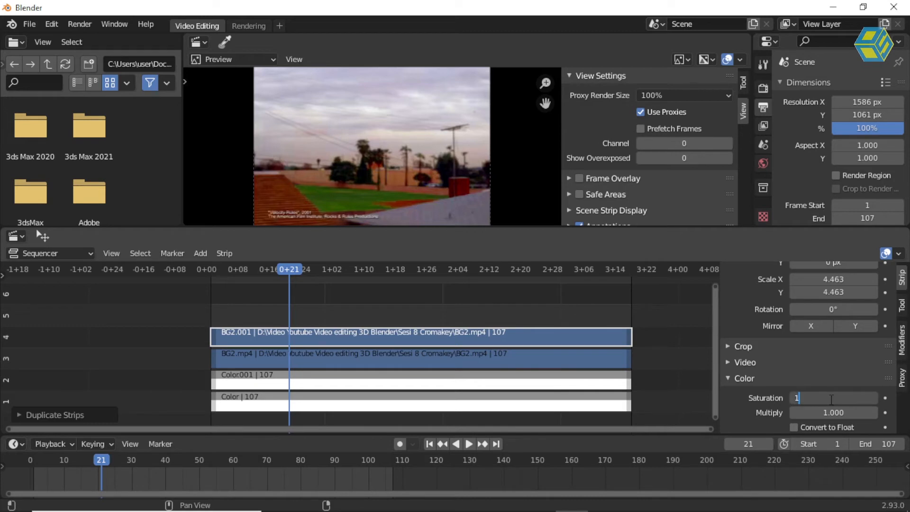
pyautogui.press('Return')
pyautogui.click(507, 315)
pyautogui.click(499, 334)
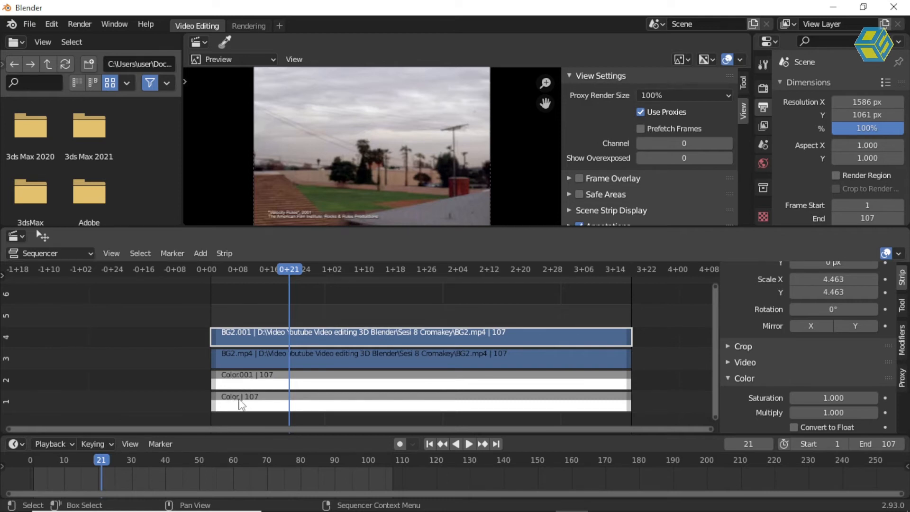
# Step: Rename the Color strip on channel 1 as COLOR 1
pyautogui.click(237, 399)
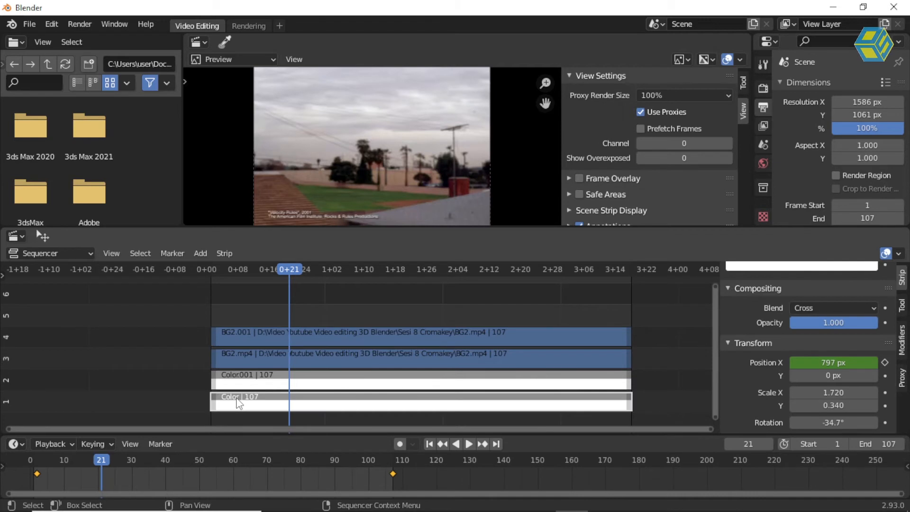
pyautogui.rightClick(236, 397)
pyautogui.click(188, 266)
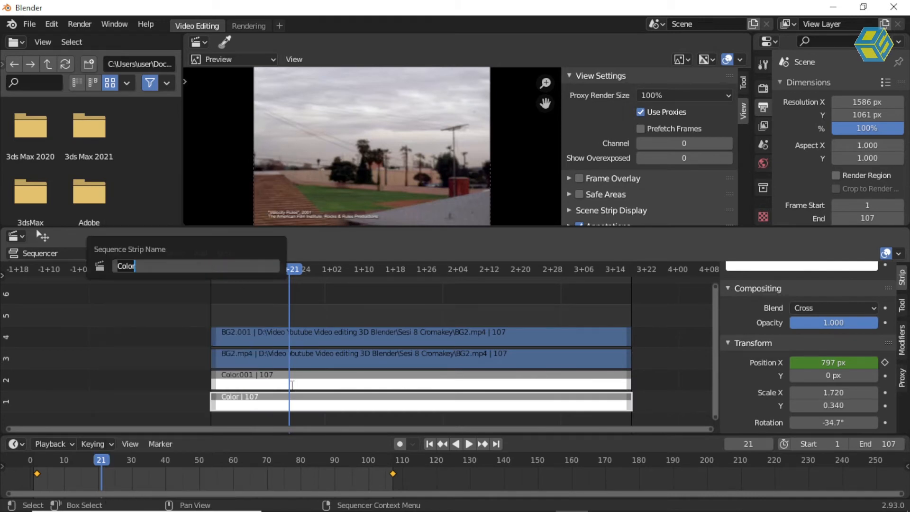
pyautogui.press('BackSpace')
pyautogui.write('coo')
pyautogui.press('BackSpace')
pyautogui.write('LOR 1')
pyautogui.press('Return')
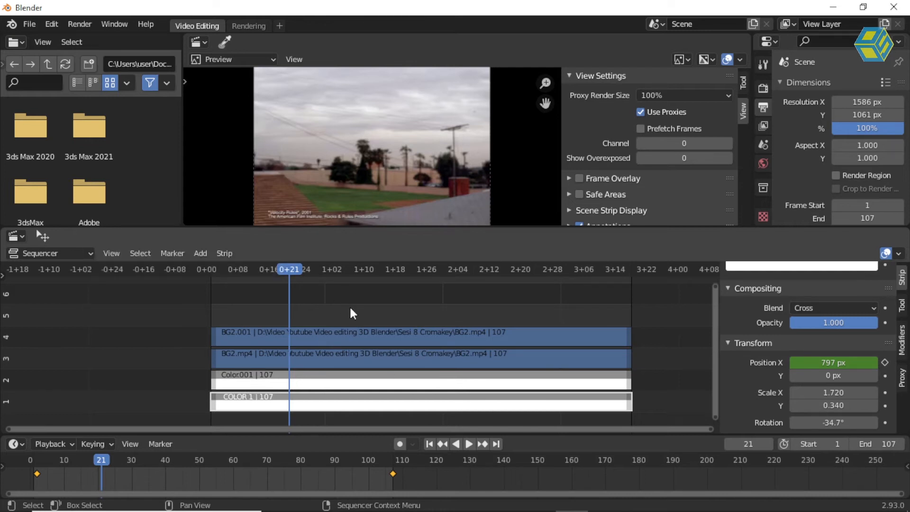
# Step: Rename the duplicated Color strip on channel 2 as COLOR 2
pyautogui.click(290, 384)
pyautogui.rightClick(290, 385)
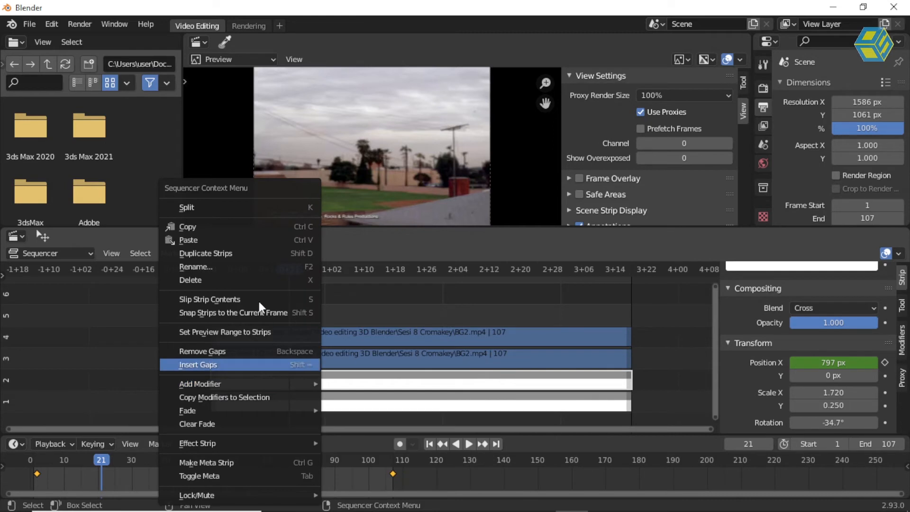
pyautogui.click(244, 264)
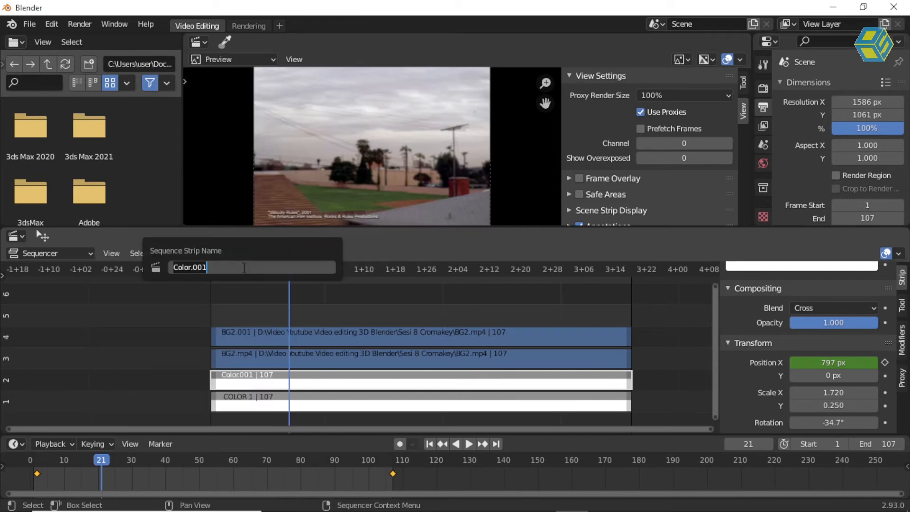
pyautogui.write('COLOR 2')
pyautogui.press('Return')
pyautogui.click(325, 311)
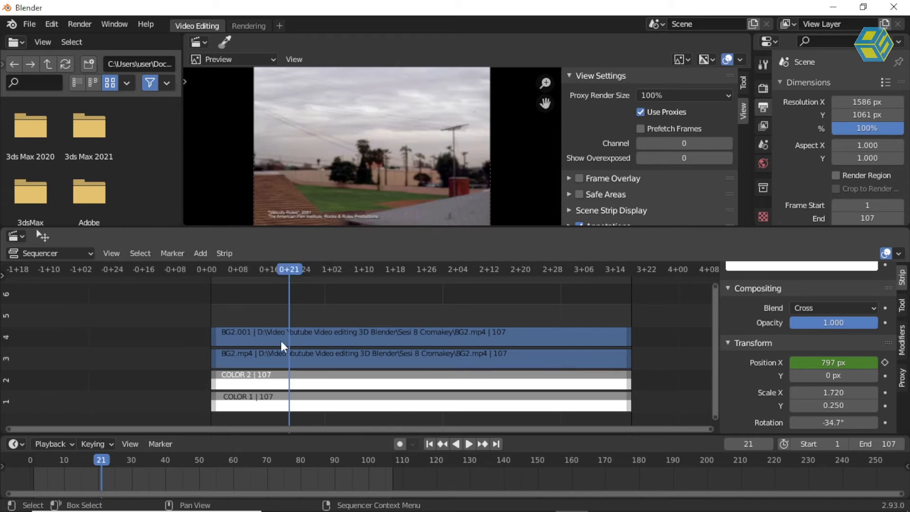
# Step: Rename the black-and-white BG2.mp4 strip on channel 3 as BW
pyautogui.click(243, 351)
pyautogui.rightClick(240, 355)
pyautogui.click(182, 263)
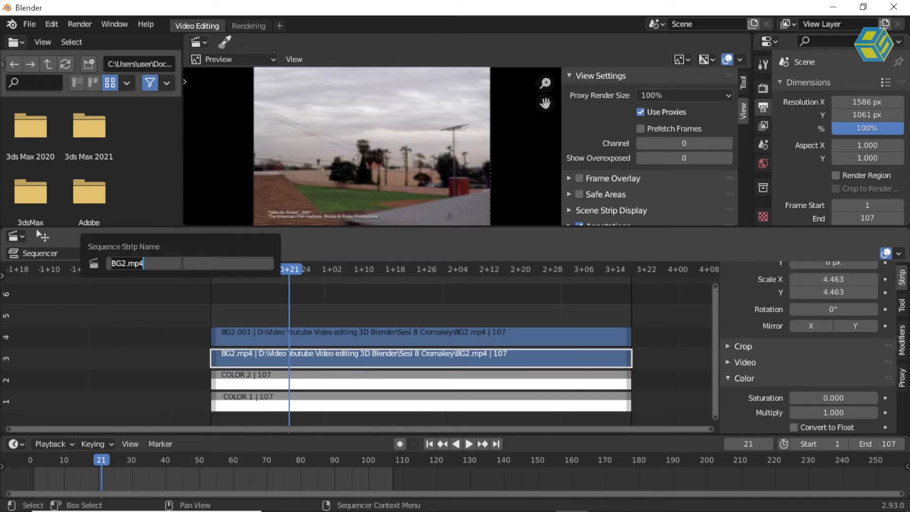
pyautogui.press('BackSpace')
pyautogui.write('bg')
pyautogui.press('BackSpace')
pyautogui.press('BackSpace')
pyautogui.write('BW')
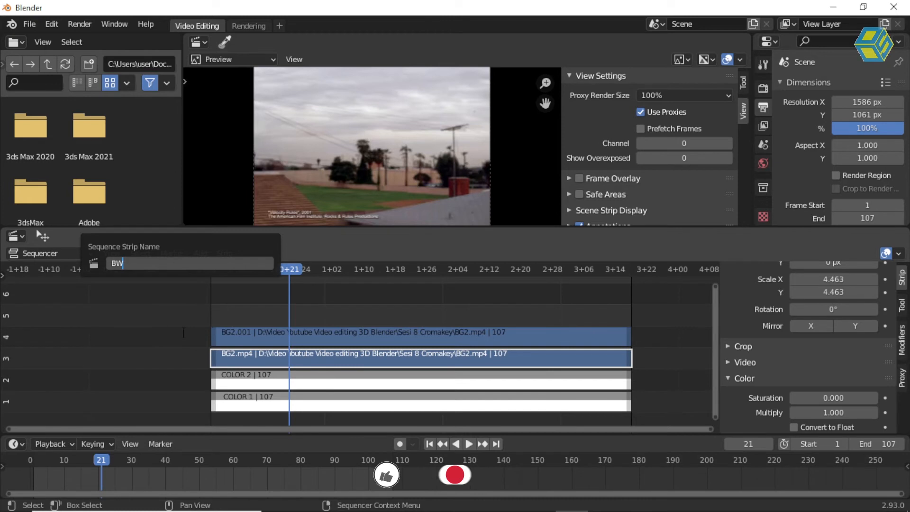
pyautogui.press('Return')
# Step: Rename the colored BG2.001 strip on channel 4 as FULL COLOR
pyautogui.click(246, 337)
pyautogui.rightClick(246, 334)
pyautogui.click(192, 269)
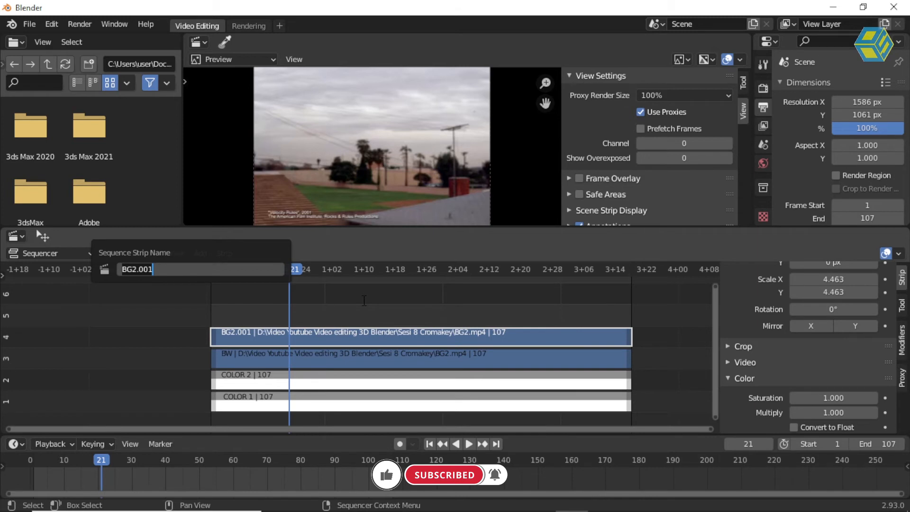
pyautogui.write('FULL ')
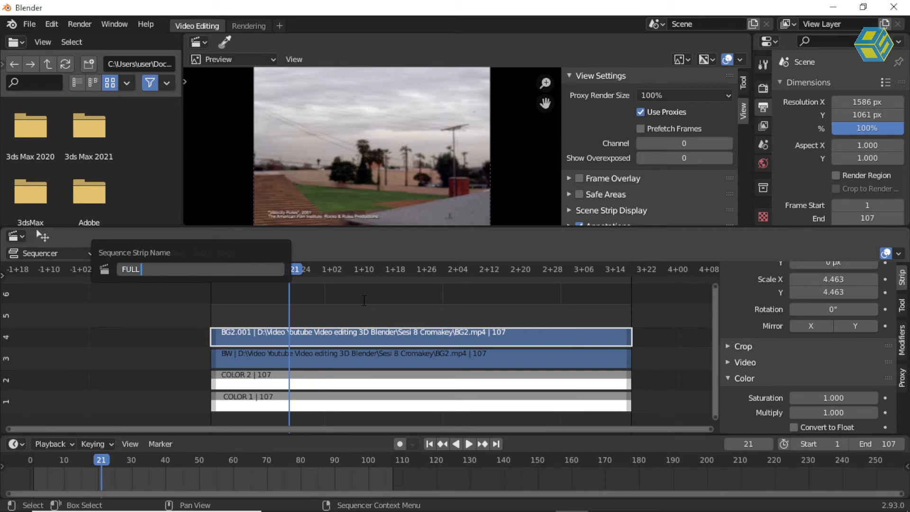
pyautogui.write('COLO')
pyautogui.write('R')
pyautogui.press('Return')
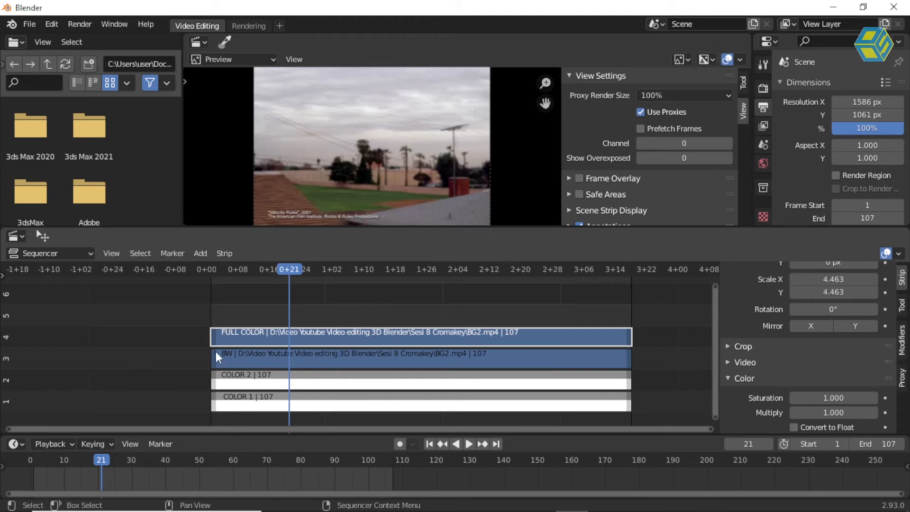
pyautogui.click(236, 358)
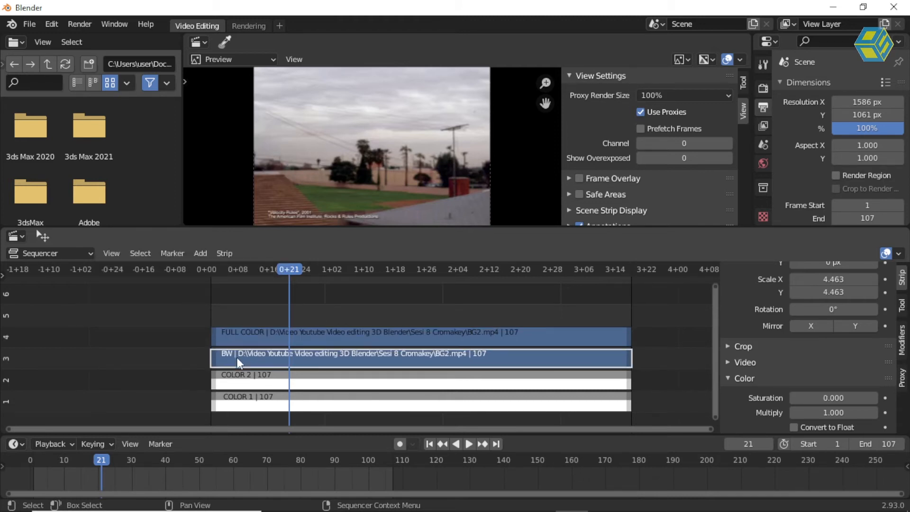
pyautogui.click(231, 330)
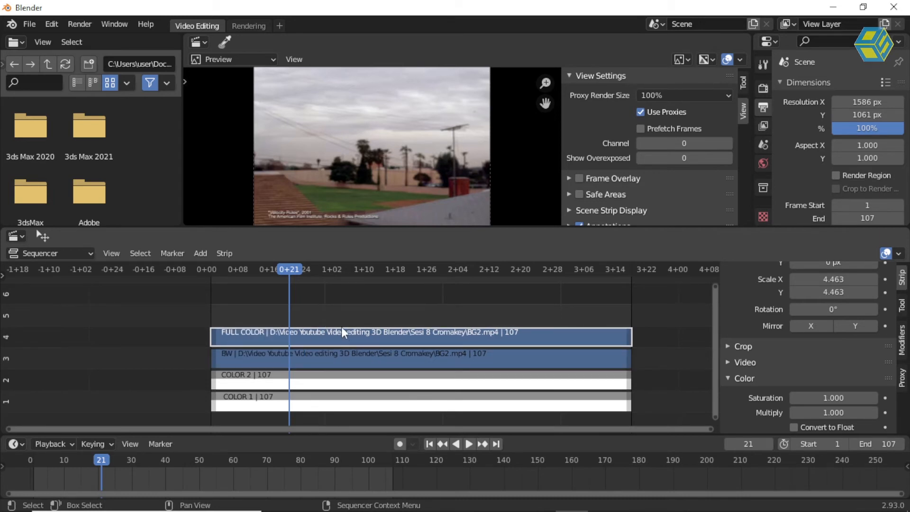
pyautogui.click(237, 402)
pyautogui.click(231, 337)
pyautogui.click(234, 402)
pyautogui.click(240, 334)
pyautogui.click(242, 403)
pyautogui.click(246, 331)
pyautogui.click(250, 405)
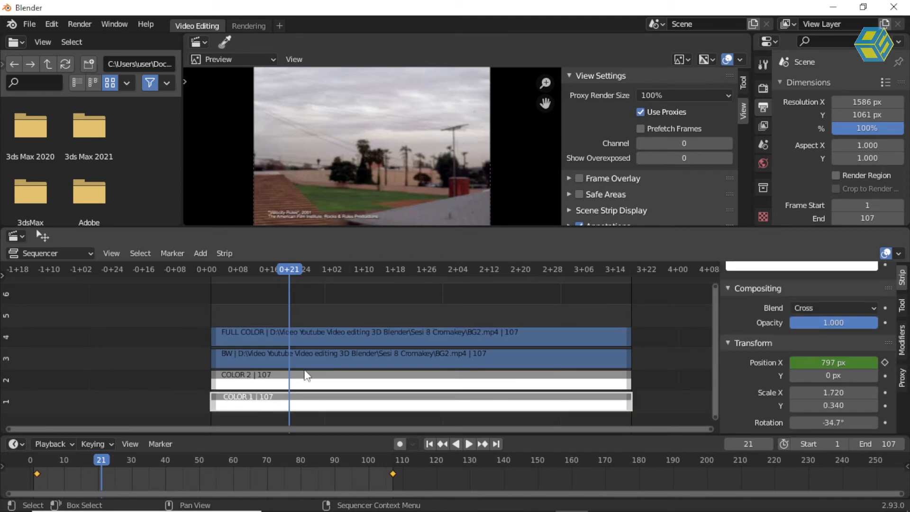
# Step: Add a Mask modifier to the FULL COLOR strip using the COLOR 1 strip as mask, and compare the result with the reference video
pyautogui.click(309, 339)
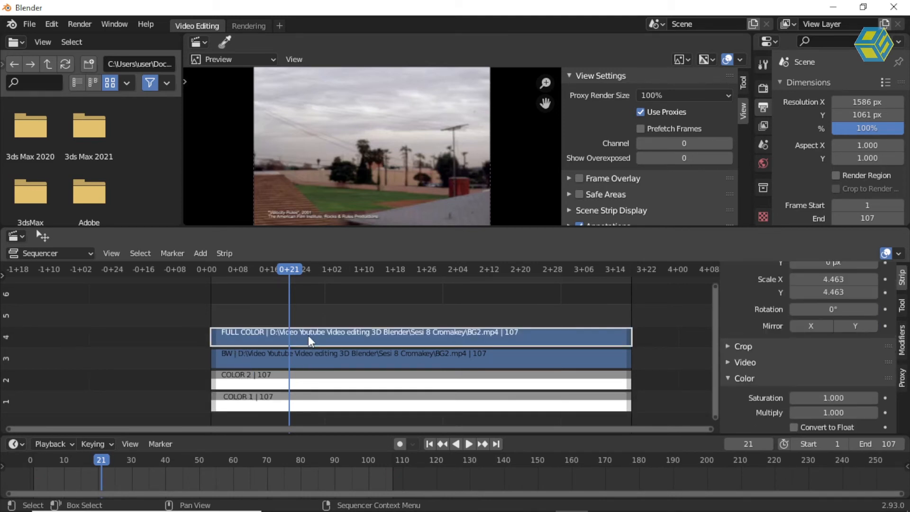
pyautogui.click(902, 339)
pyautogui.click(811, 307)
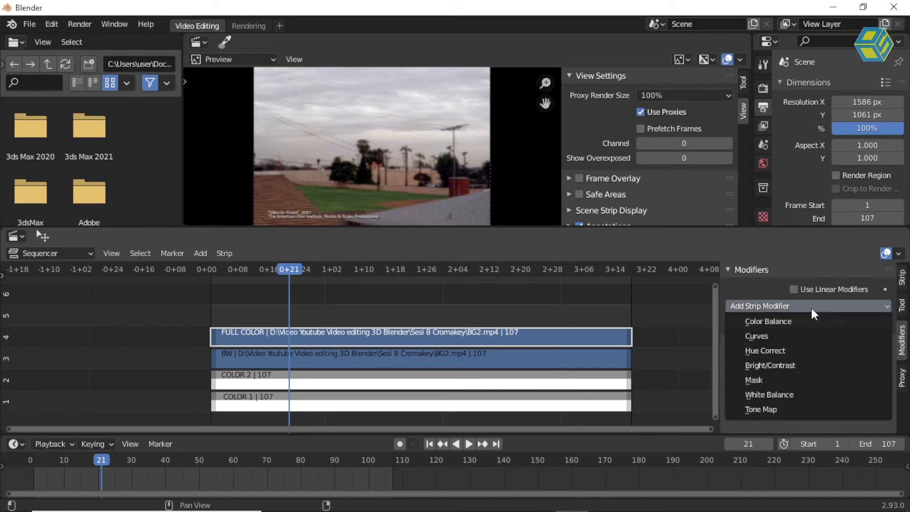
pyautogui.click(786, 378)
pyautogui.click(806, 382)
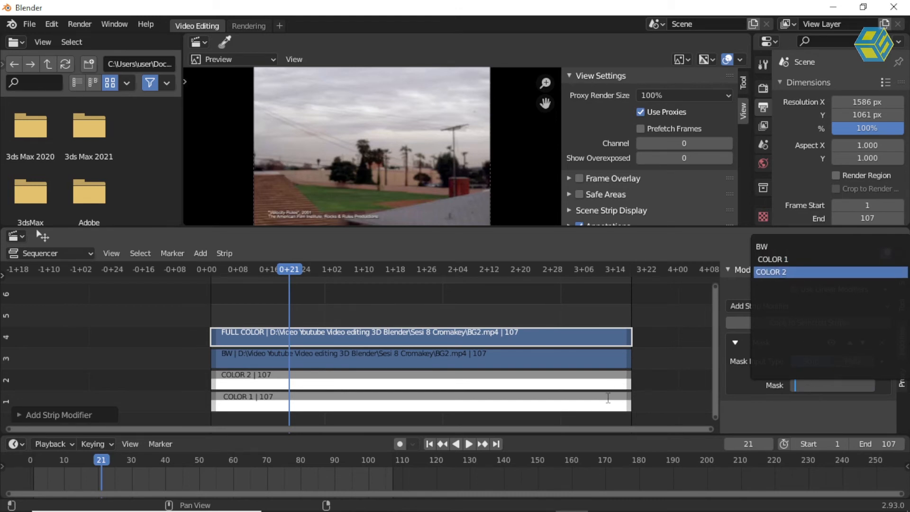
pyautogui.click(784, 260)
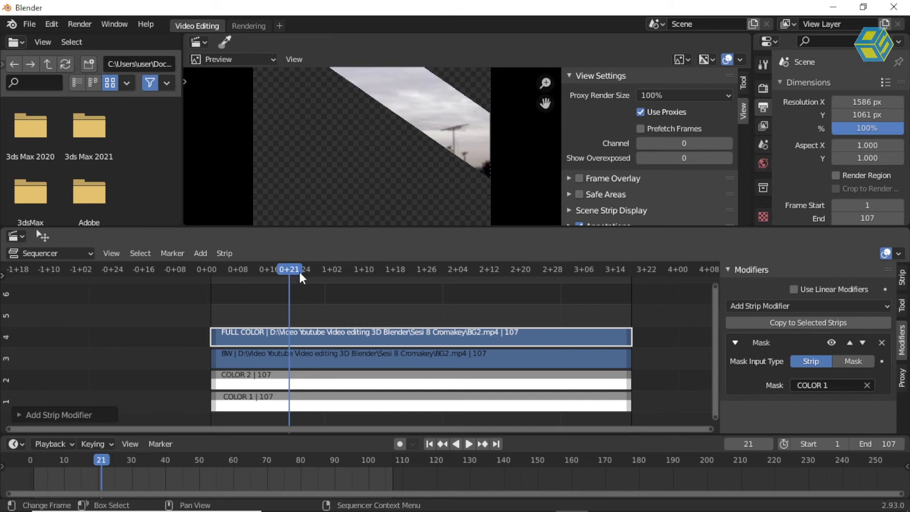
pyautogui.press('space')
pyautogui.moveTo(453, 279); pyautogui.dragTo(421, 274)
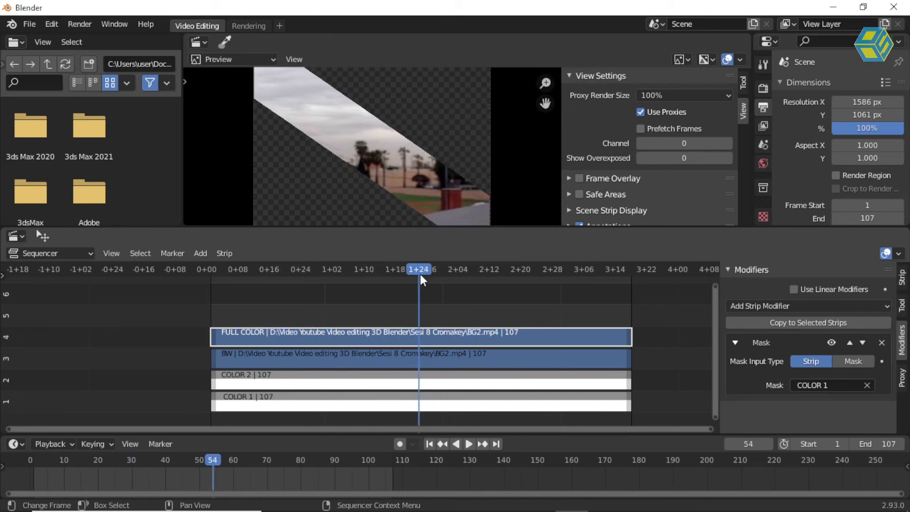
pyautogui.hotkey('alt', 'Tab')
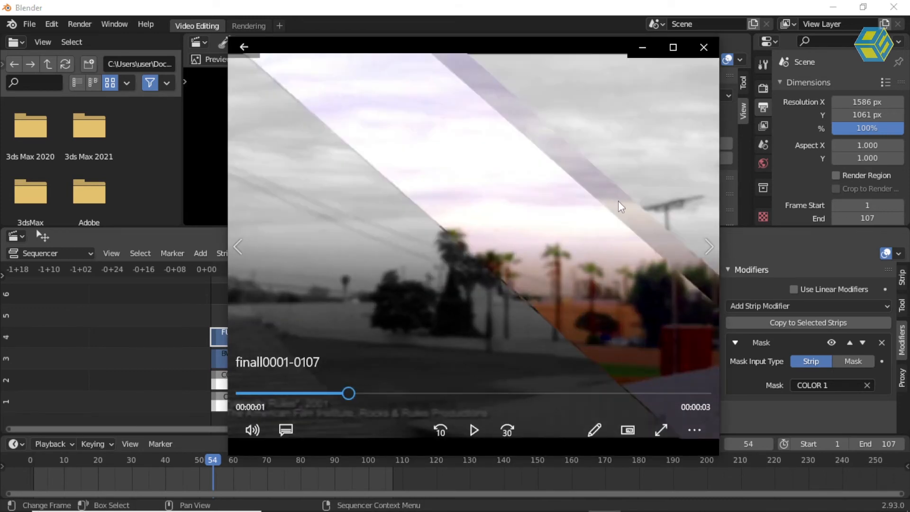
pyautogui.hotkey('alt', 'Tab')
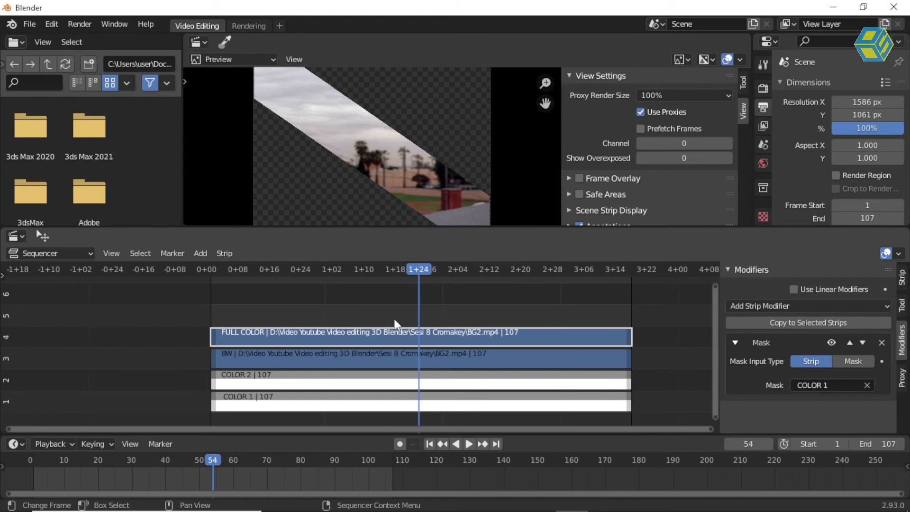
pyautogui.moveTo(393, 269); pyautogui.dragTo(446, 266)
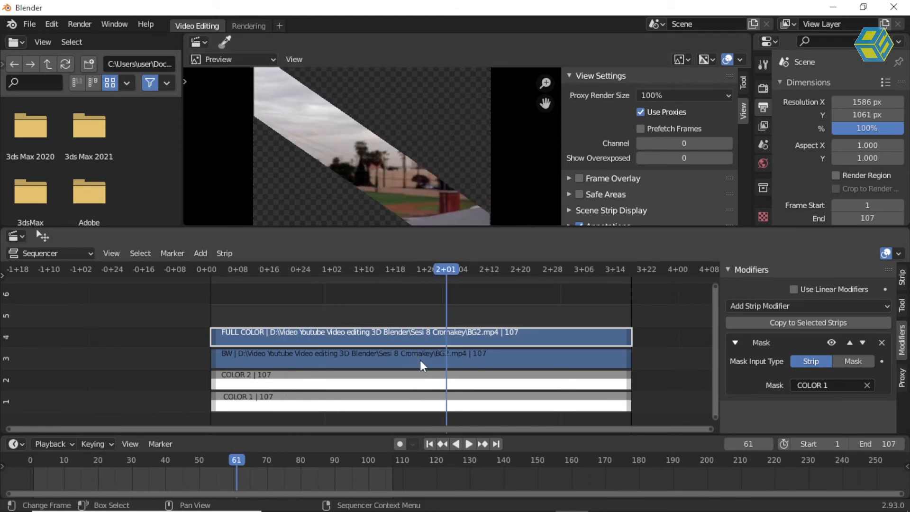
# Step: Set the FULL COLOR strip's blend mode to Alpha Over and scrub through the sequence to check the result
pyautogui.click(902, 277)
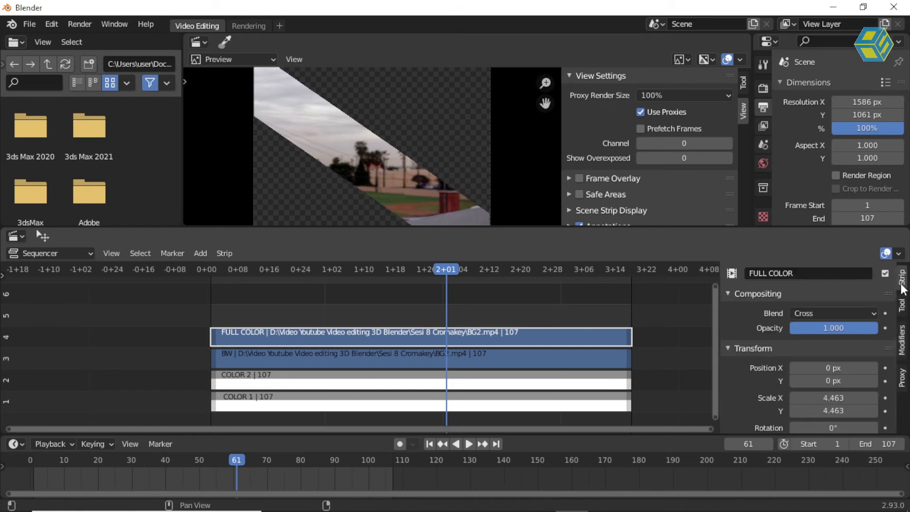
pyautogui.click(830, 315)
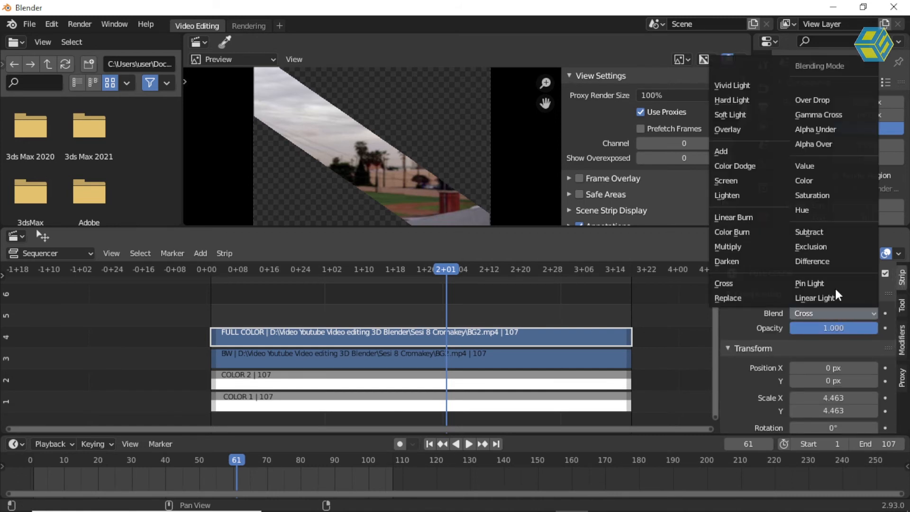
pyautogui.click(829, 141)
pyautogui.hotkey('shift', 'ctrl', 'space')
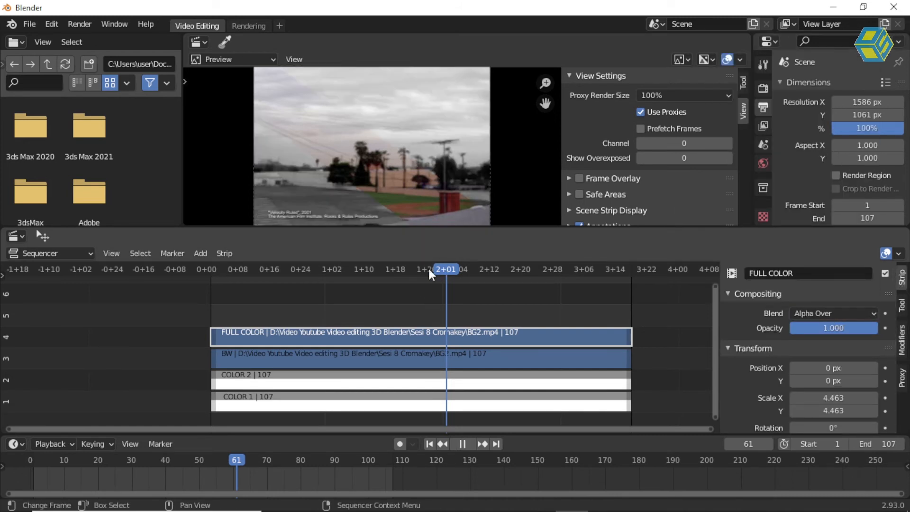
pyautogui.moveTo(340, 280); pyautogui.dragTo(387, 283)
pyautogui.click(429, 274)
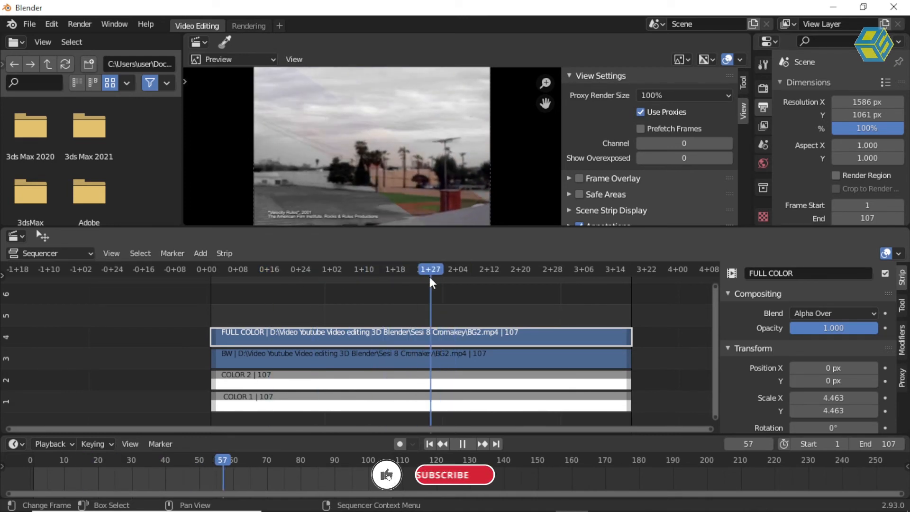
# Step: Duplicate the FULL COLOR strip onto channel 5
pyautogui.click(253, 356)
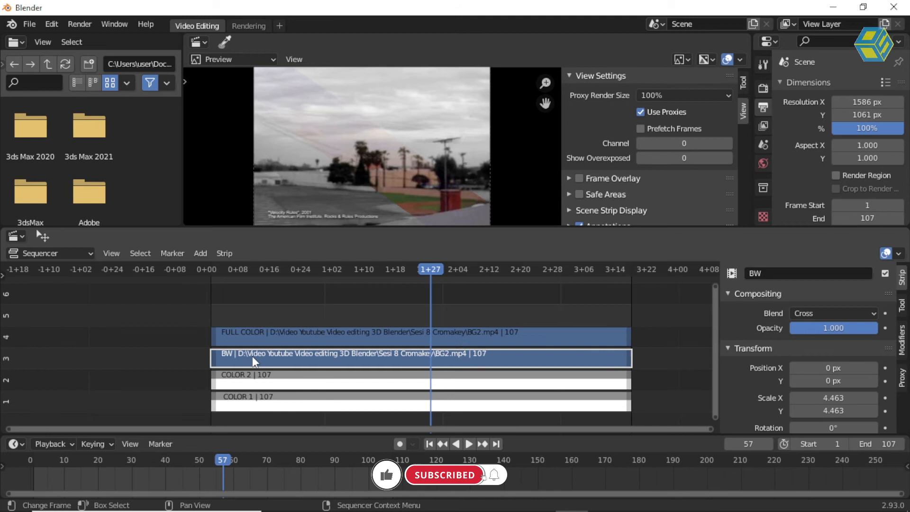
pyautogui.click(244, 333)
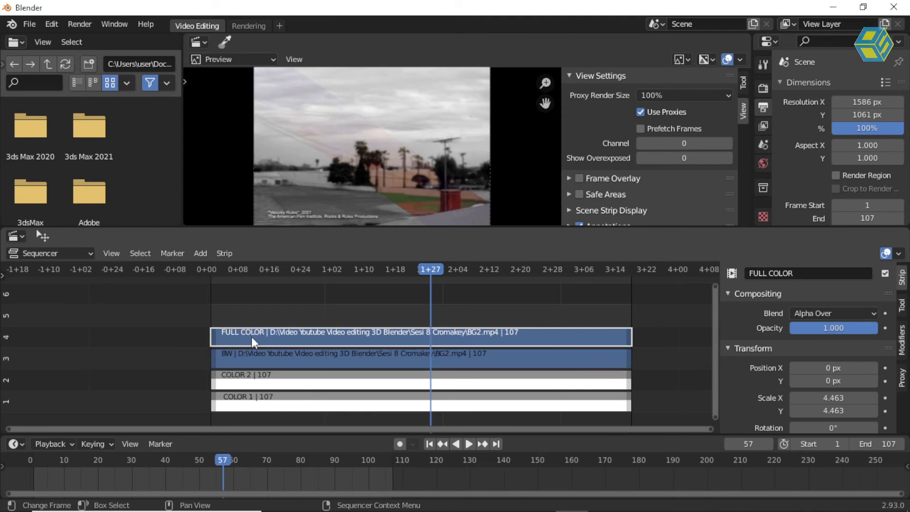
pyautogui.hotkey('shift', 'd')
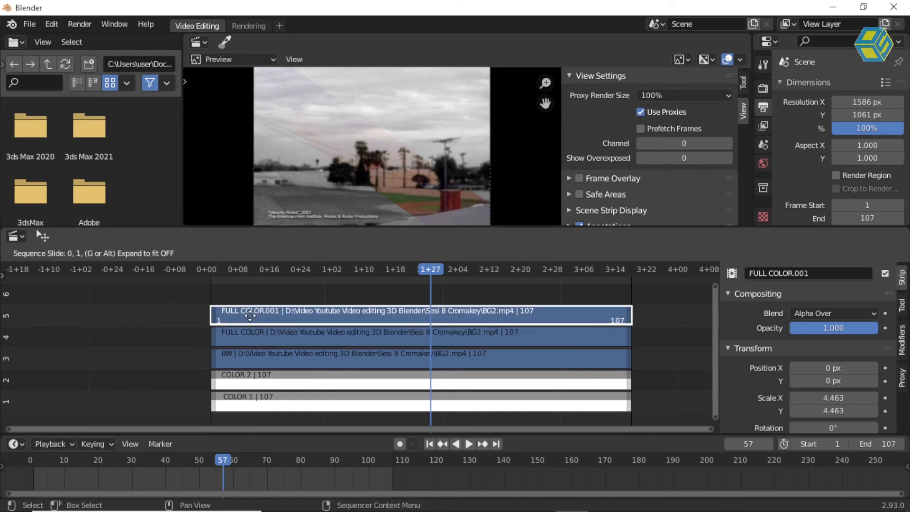
pyautogui.click(250, 315)
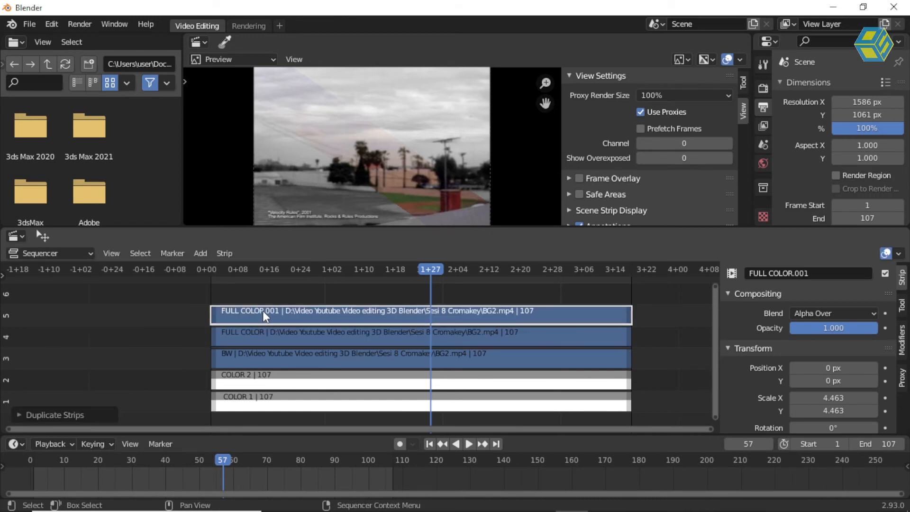
# Step: Rename the duplicated strip on channel 5 as FULL COLOR 2
pyautogui.rightClick(263, 311)
pyautogui.click(229, 265)
pyautogui.moveTo(227, 264); pyautogui.dragTo(204, 263)
pyautogui.press('BackSpace')
pyautogui.write('2')
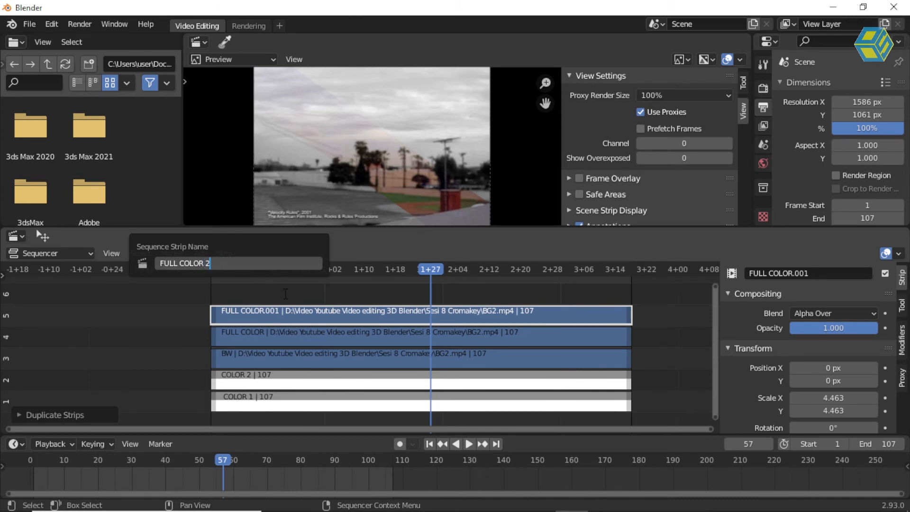
pyautogui.press('Return')
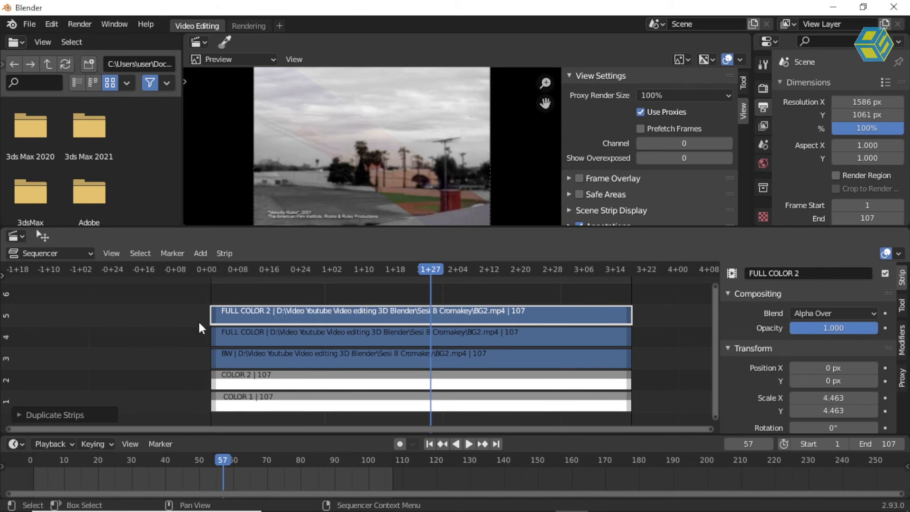
# Step: Replace the mask strip in the FULL COLOR 2 strip's Mask modifier with COLOR 2
pyautogui.click(245, 377)
pyautogui.click(248, 318)
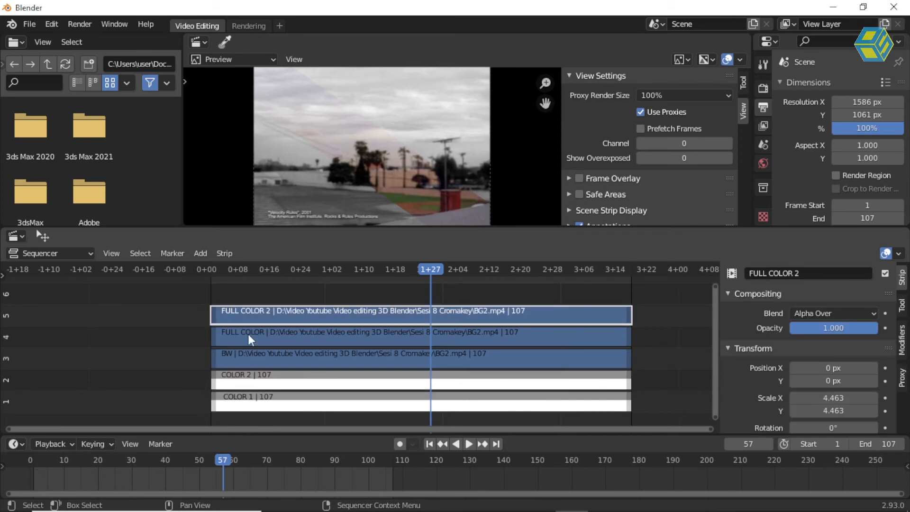
pyautogui.click(253, 376)
pyautogui.click(250, 315)
pyautogui.click(256, 379)
pyautogui.click(258, 314)
pyautogui.click(902, 339)
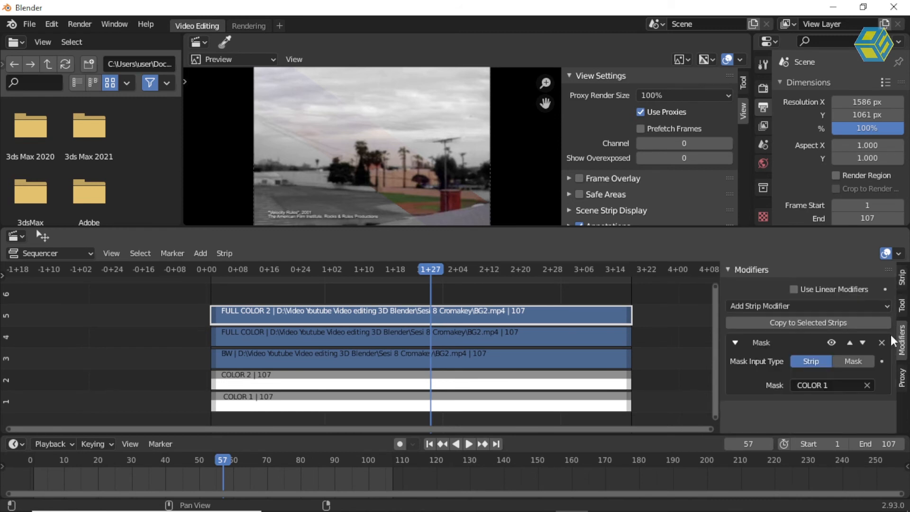
pyautogui.click(867, 385)
pyautogui.click(818, 384)
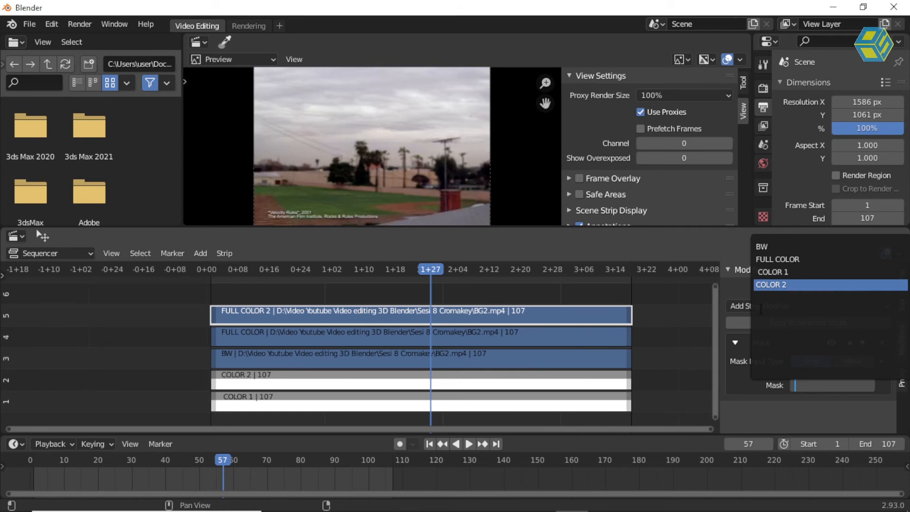
pyautogui.click(770, 284)
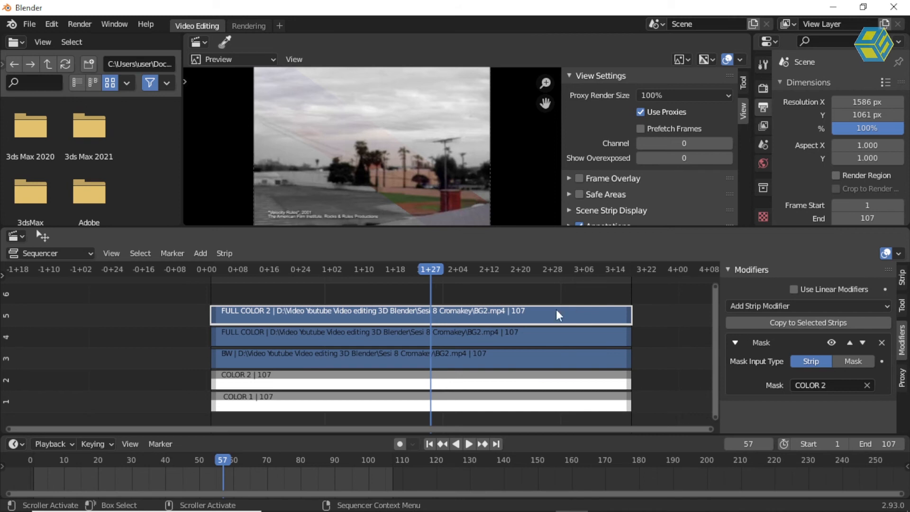
# Step: Preview only channel 2 to examine the COLOR 2 band, and return the preview to channel 0
pyautogui.click(360, 383)
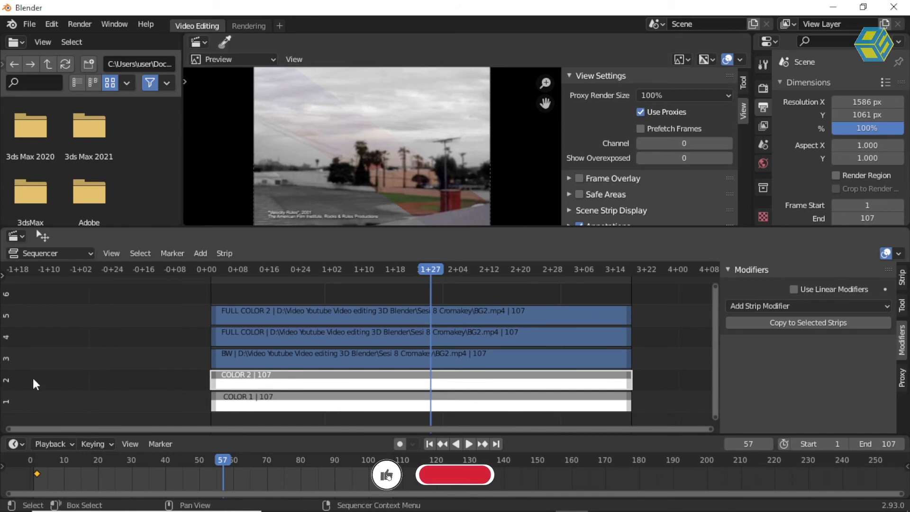
pyautogui.click(682, 144)
pyautogui.write('2')
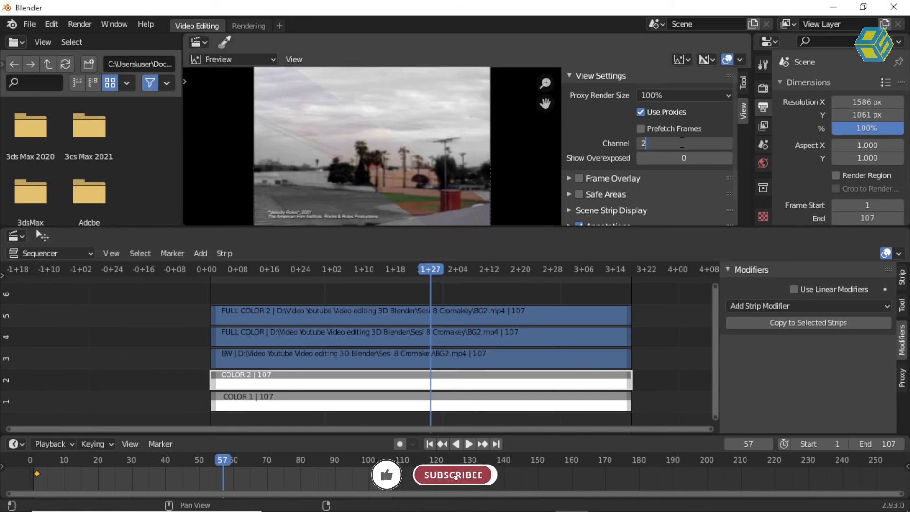
pyautogui.press('Return')
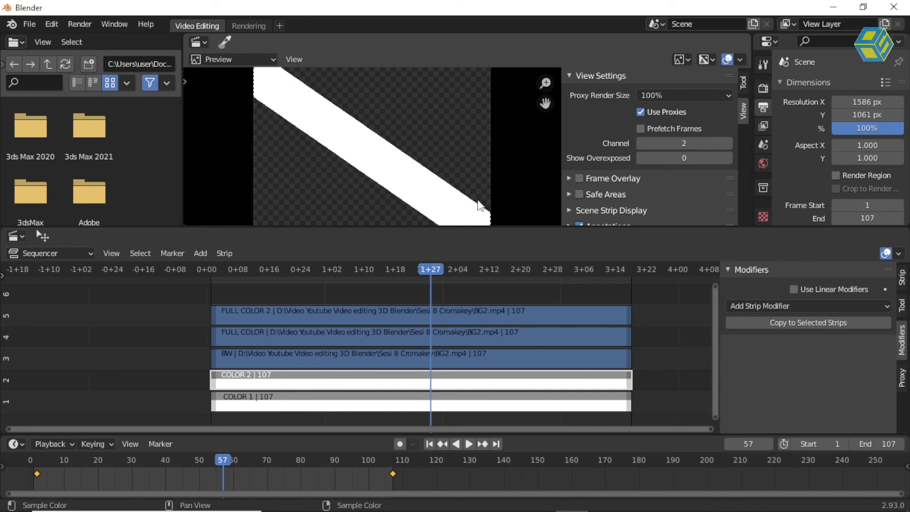
pyautogui.click(683, 146)
pyautogui.write('0')
pyautogui.press('Return')
# Step: Set the FULL COLOR 2 strip's color saturation to 2.000
pyautogui.click(475, 312)
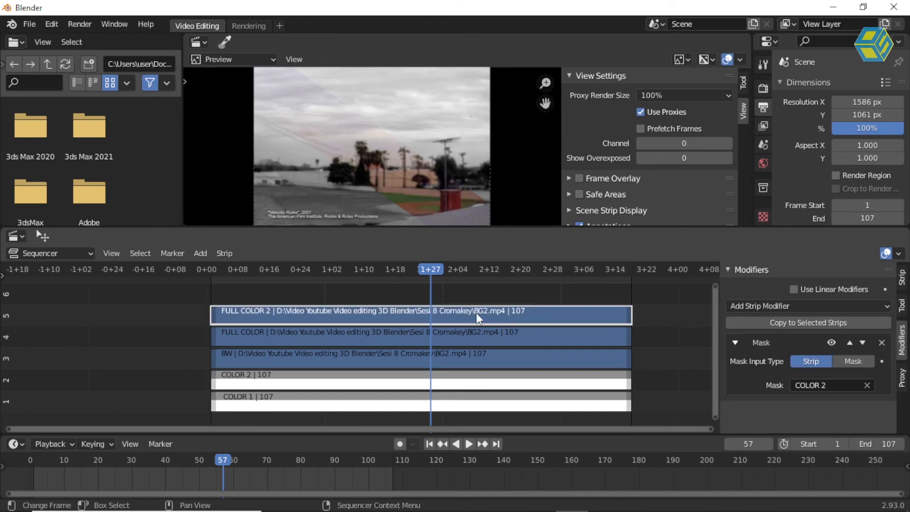
pyautogui.click(902, 277)
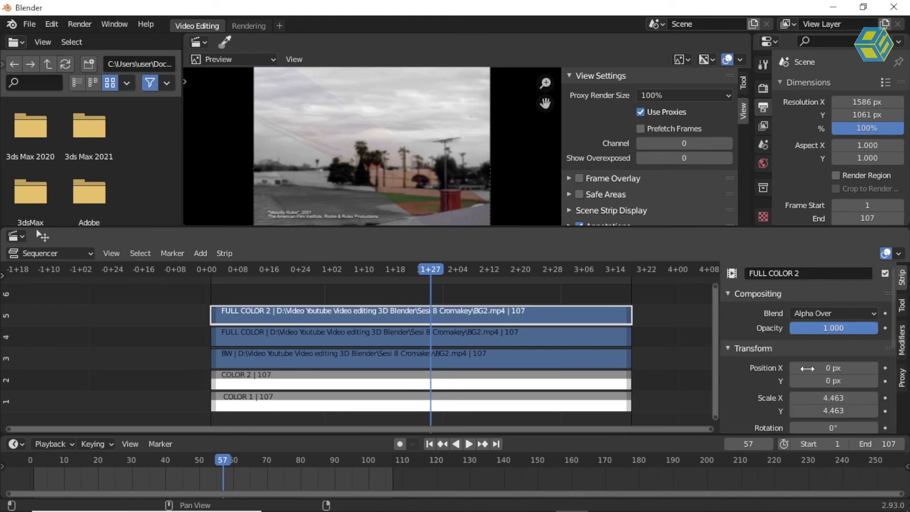
pyautogui.click(727, 350)
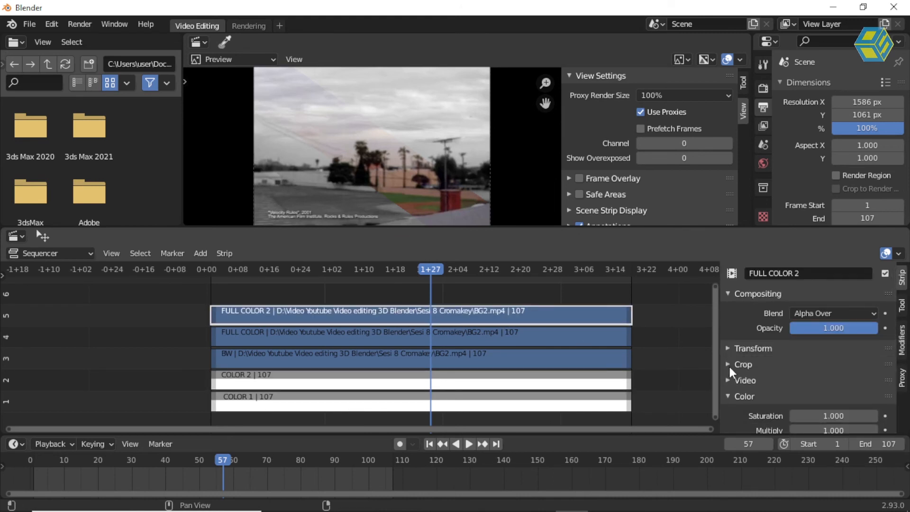
pyautogui.scroll(-3, 777, 377)
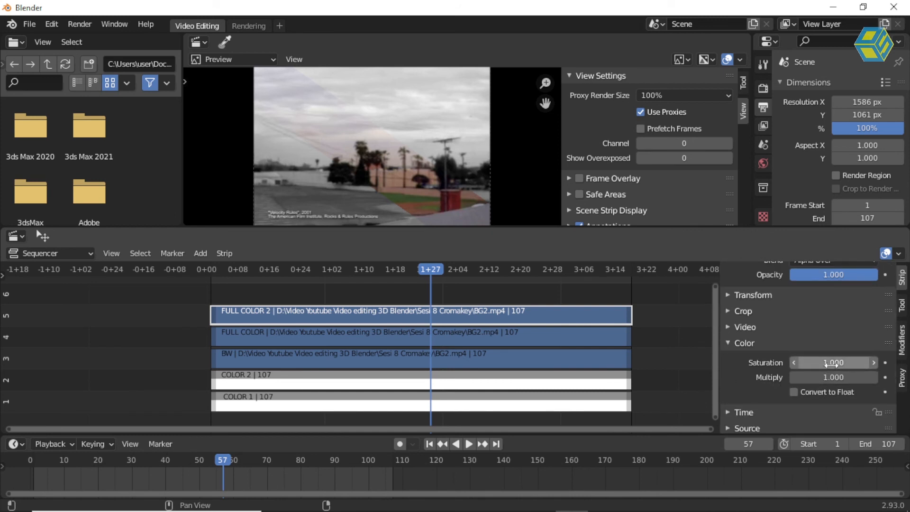
pyautogui.moveTo(833, 362); pyautogui.dragTo(853, 362)
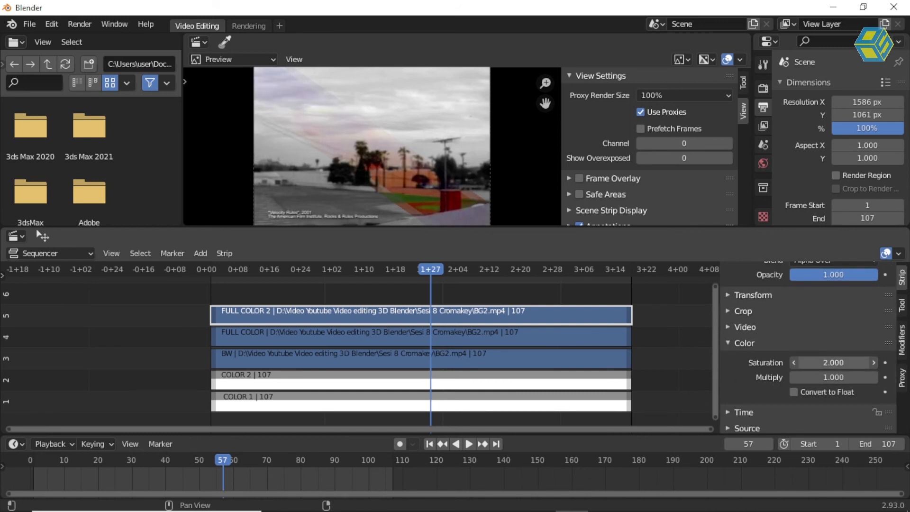
# Step: Enlarge the preview area, and set the FULL COLOR 2 strip's Multiply to 1.700 and Saturation to 1.940
pyautogui.moveTo(510, 227); pyautogui.dragTo(507, 287)
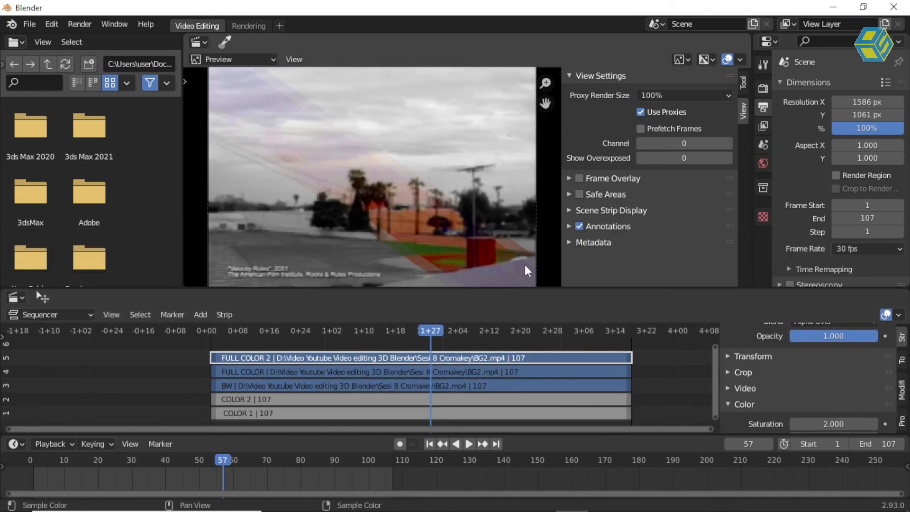
pyautogui.scroll(-4, 795, 391)
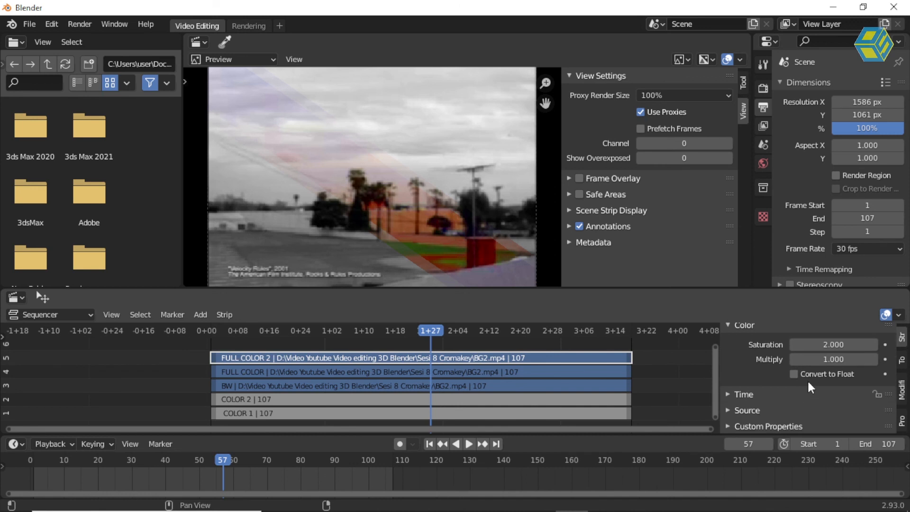
pyautogui.scroll(2, 806, 380)
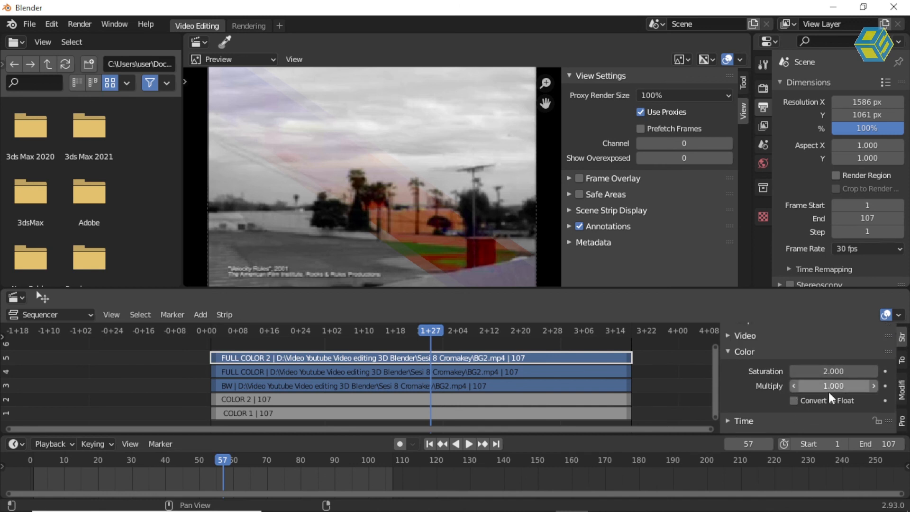
pyautogui.moveTo(831, 388)
pyautogui.mouseDown()
pyautogui.moveTo(880, 388)
pyautogui.moveTo(825, 388)
pyautogui.mouseUp()
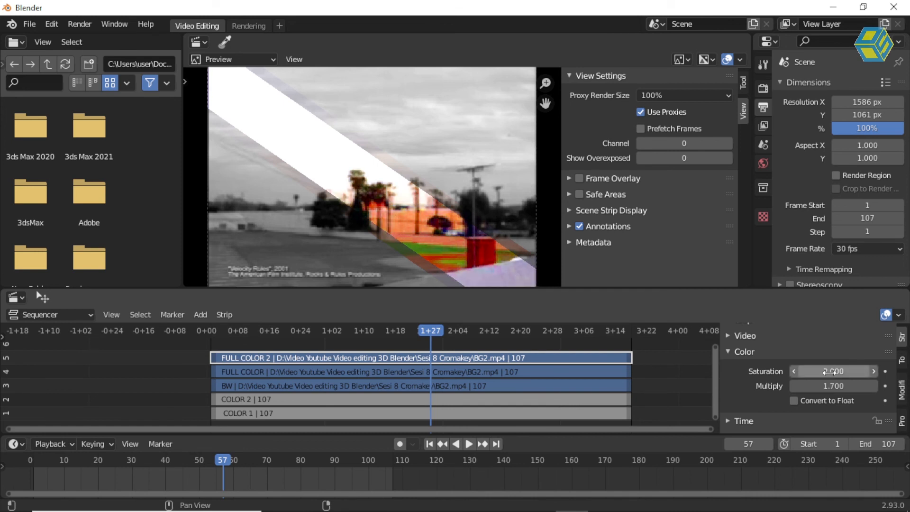
pyautogui.moveTo(830, 372); pyautogui.dragTo(826, 372)
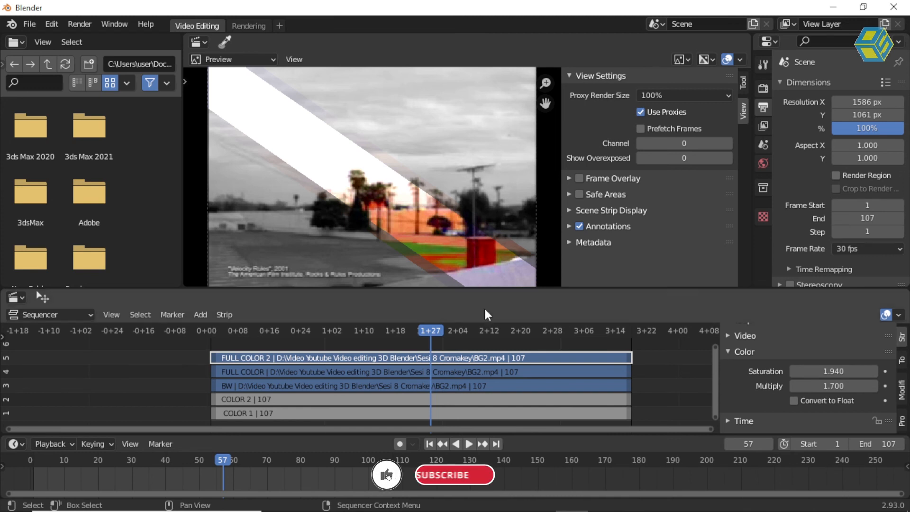
# Step: Play and scrub through the sequence to check the band, and set the FULL COLOR 2 strip's Multiply to 1.300
pyautogui.hotkey('shift', 'ctrl', 'space')
pyautogui.moveTo(333, 331); pyautogui.dragTo(410, 331)
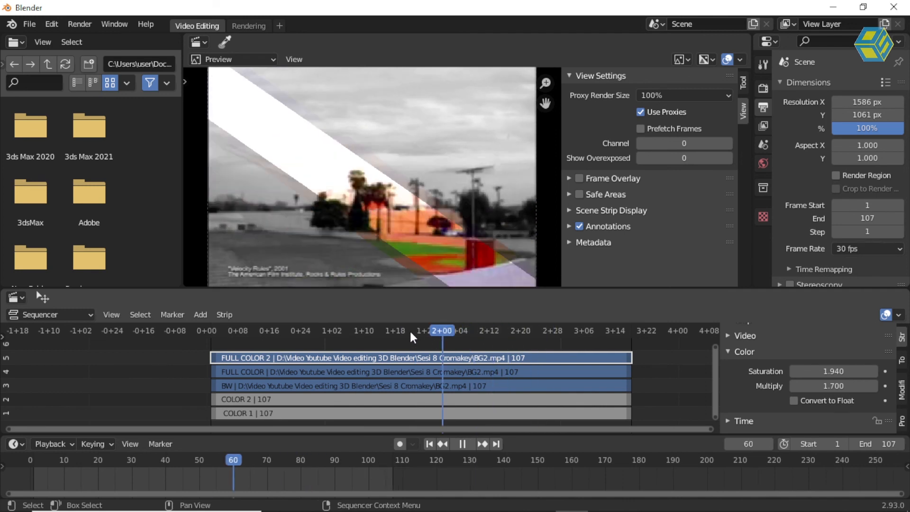
pyautogui.moveTo(828, 385)
pyautogui.mouseDown()
pyautogui.moveTo(801, 386)
pyautogui.moveTo(839, 385)
pyautogui.mouseUp()
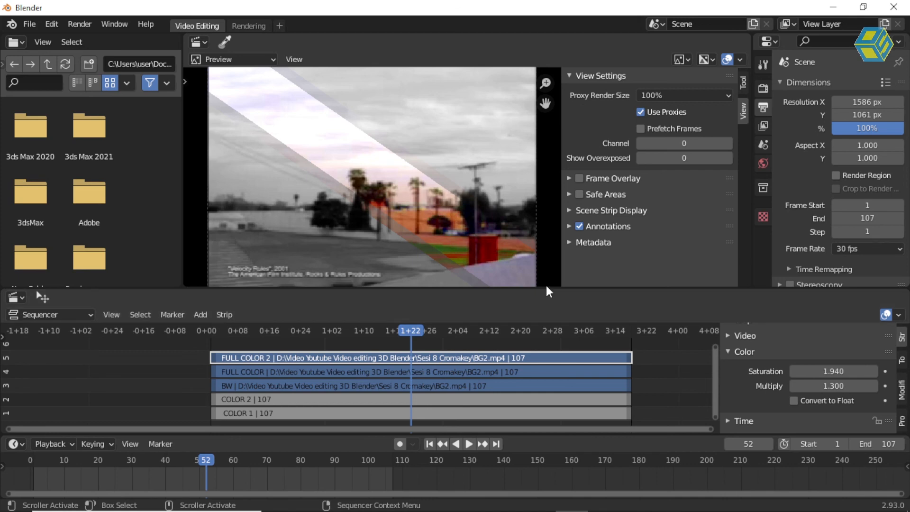
# Step: Compare the masked bands in the preview with the reference video finall0001-0107, and close the reference video
pyautogui.moveTo(377, 393); pyautogui.dragTo(450, 394)
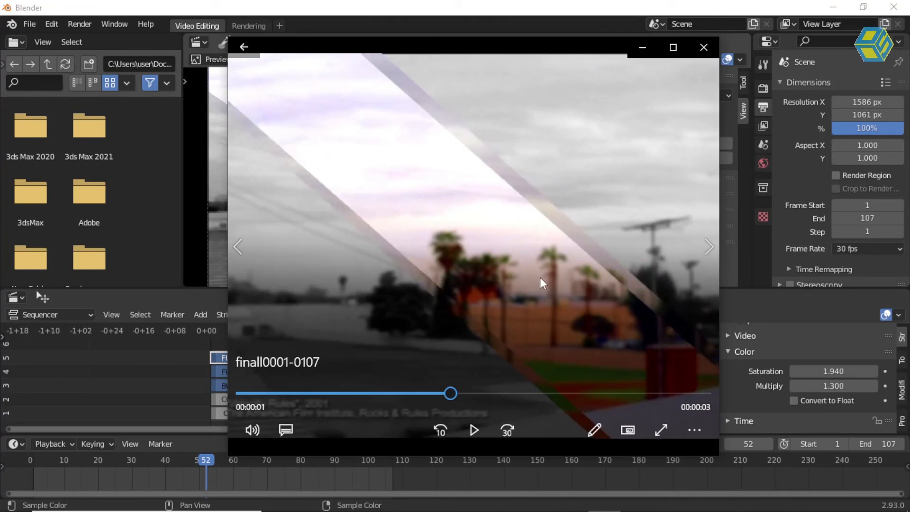
pyautogui.click(704, 47)
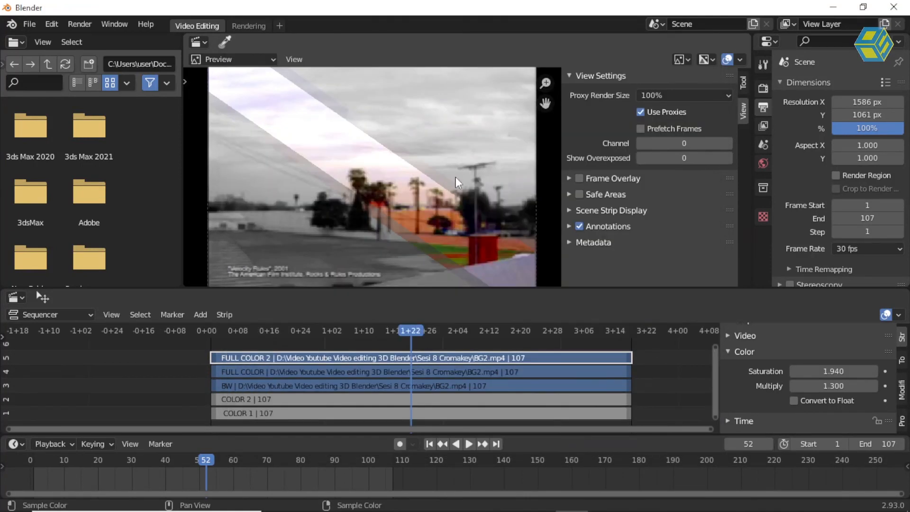
pyautogui.scroll(2, 436, 187)
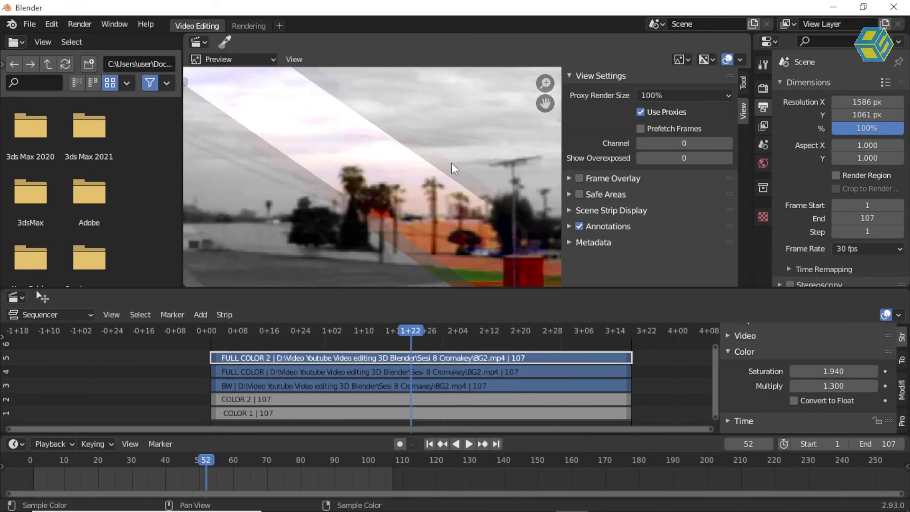
pyautogui.scroll(-2, 435, 198)
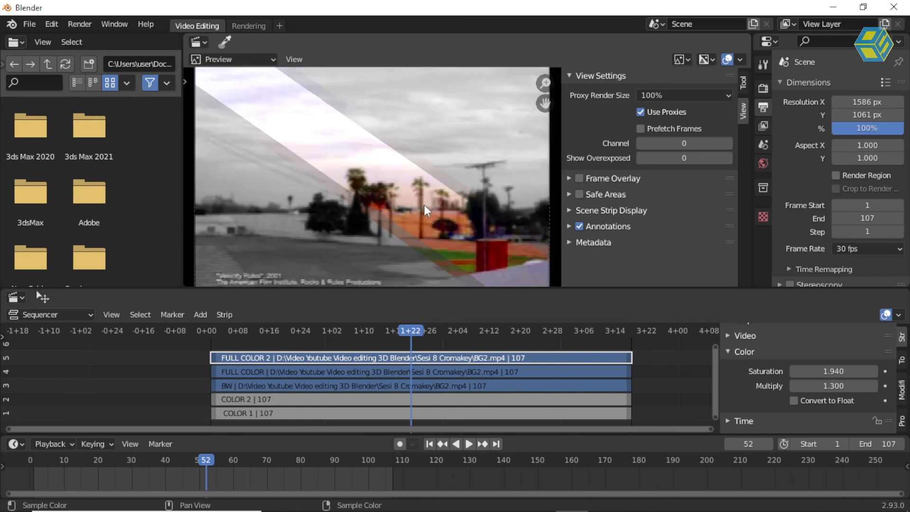
# Step: Scrub the sequence to frame 68 to check the moving bands, enlarge the sequencer area and fit the image in the preview
pyautogui.moveTo(412, 333); pyautogui.dragTo(474, 337)
pyautogui.moveTo(474, 287); pyautogui.dragTo(473, 181)
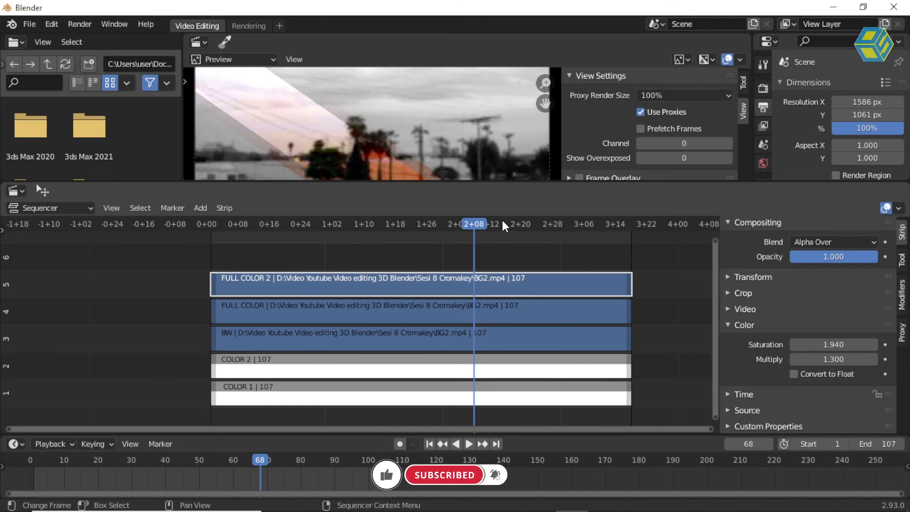
pyautogui.moveTo(545, 181); pyautogui.dragTo(545, 217)
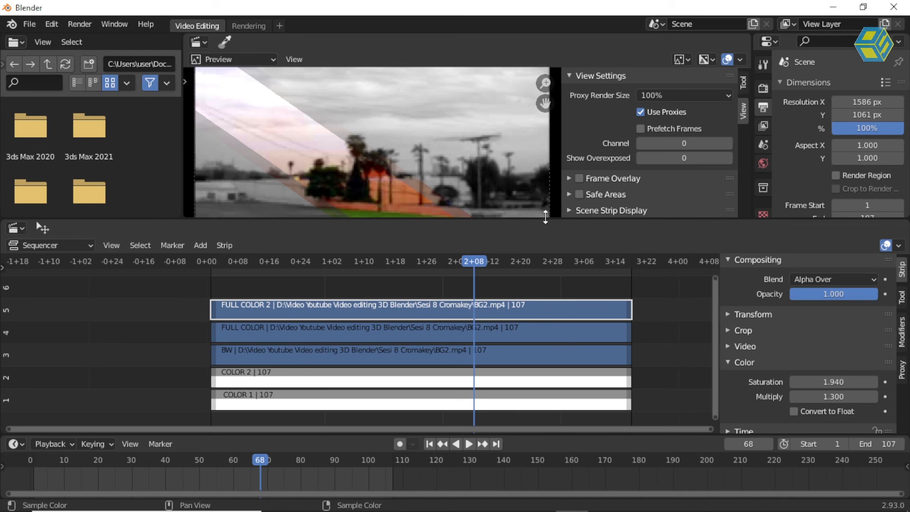
pyautogui.press('Home')
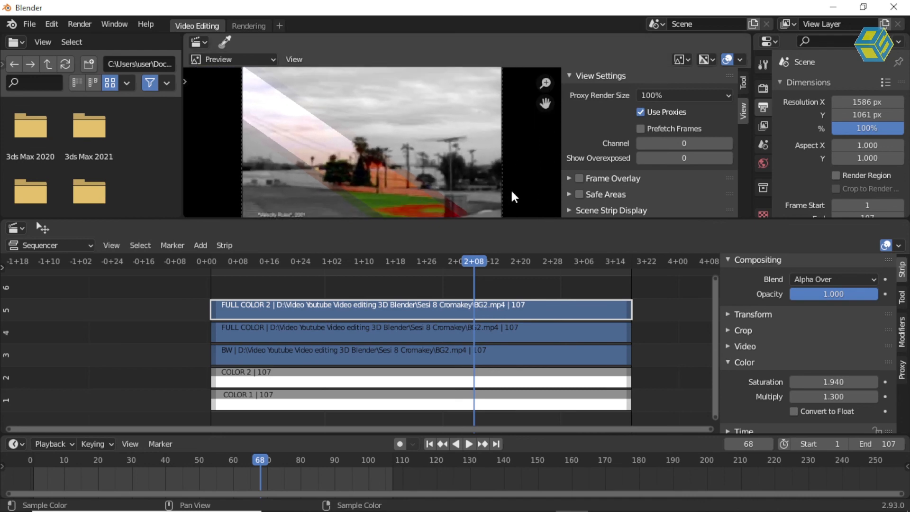